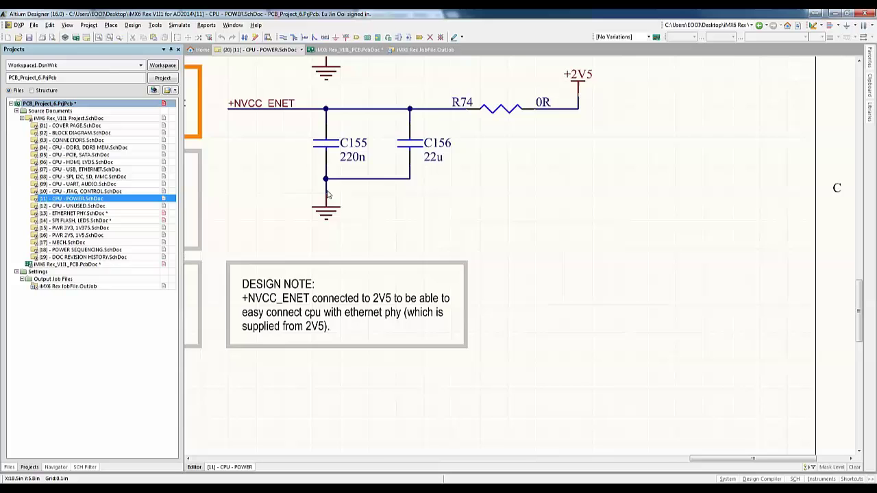
# Step: Move the ground symbol beneath C155 on the CPU - POWER sheet further down, keeping it wired
pyautogui.keyDown('ctrl'); pyautogui.scroll(3, 366, 216); pyautogui.keyUp('ctrl')
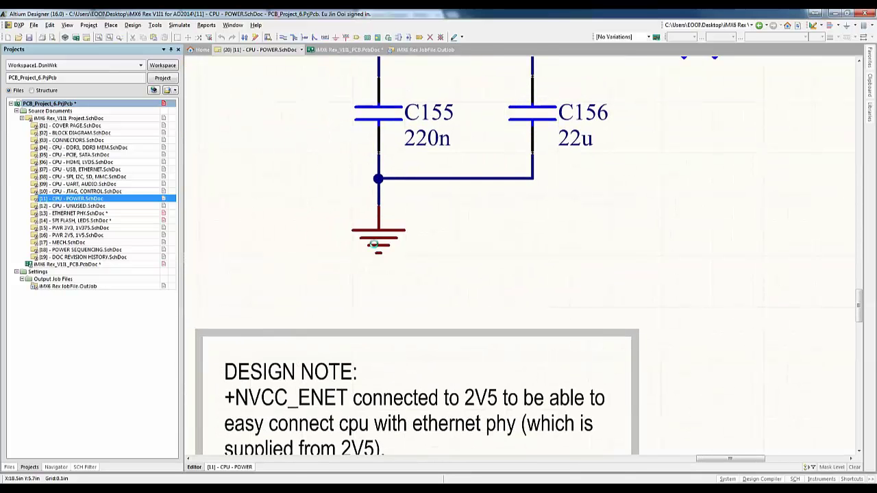
pyautogui.moveTo(376, 244); pyautogui.dragTo(377, 293)
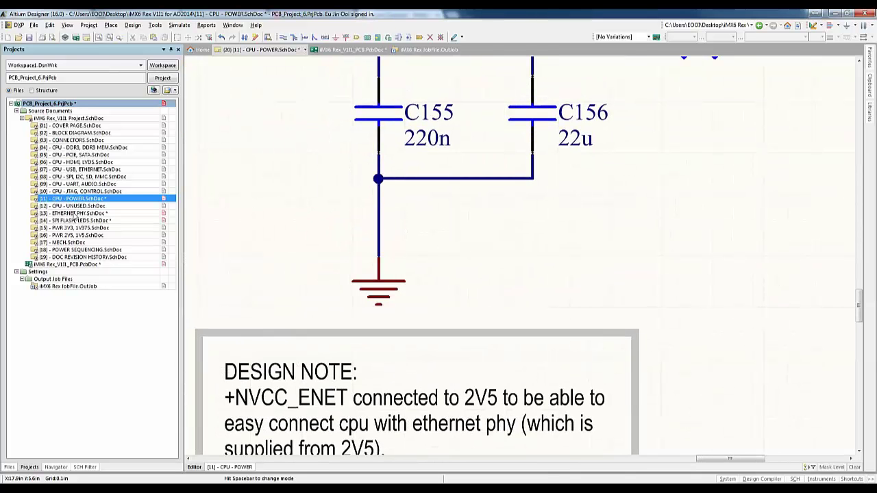
# Step: Open the [15] - PWR 3V3, 1V375 schematic and colour the ground net wire below R133 yellow
pyautogui.doubleClick(71, 215)
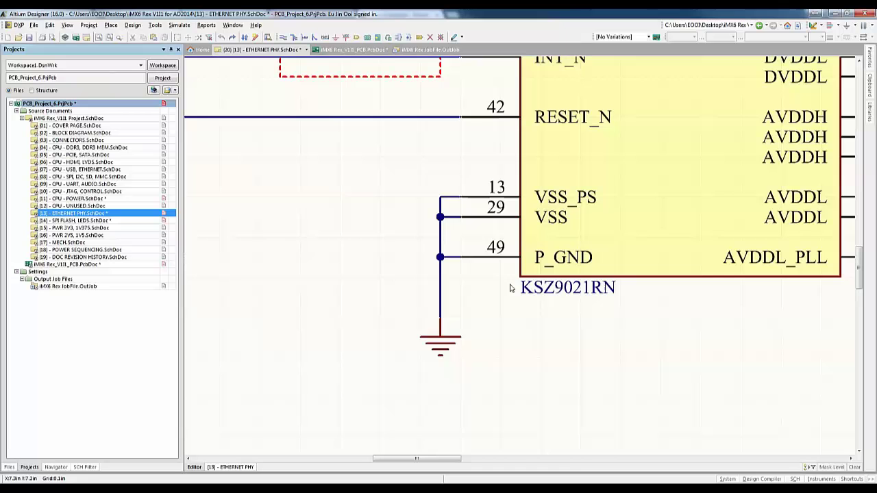
pyautogui.doubleClick(71, 221)
pyautogui.doubleClick(72, 227)
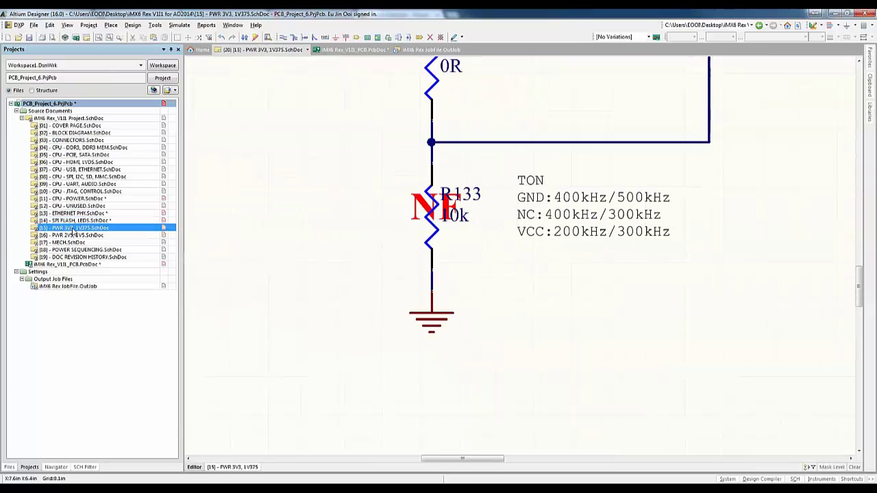
pyautogui.rightClick(500, 334)
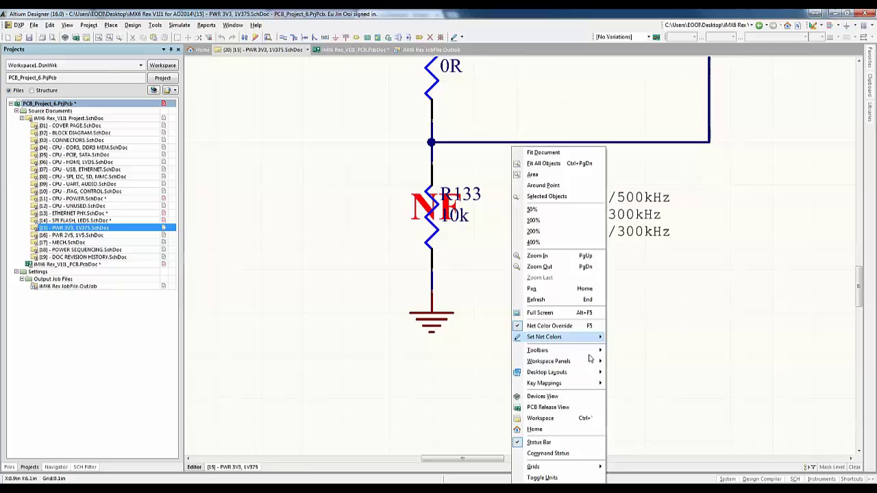
pyautogui.moveTo(548, 336)
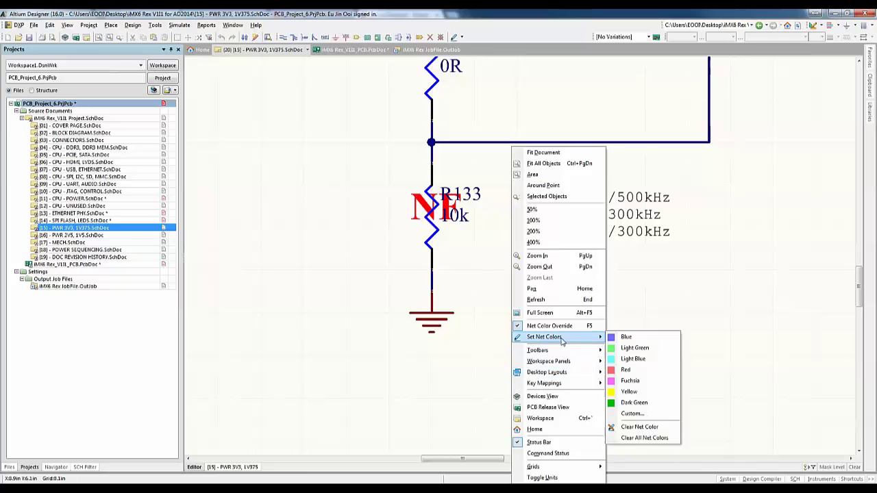
pyautogui.click(637, 394)
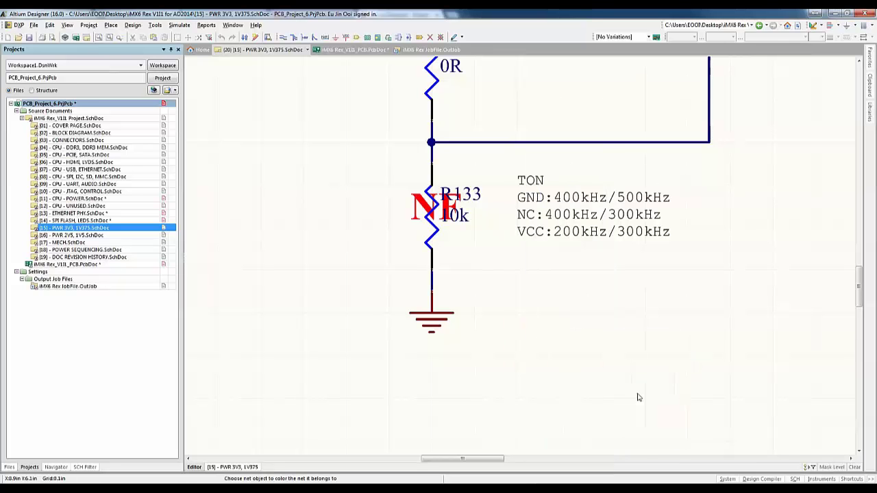
pyautogui.click(431, 284)
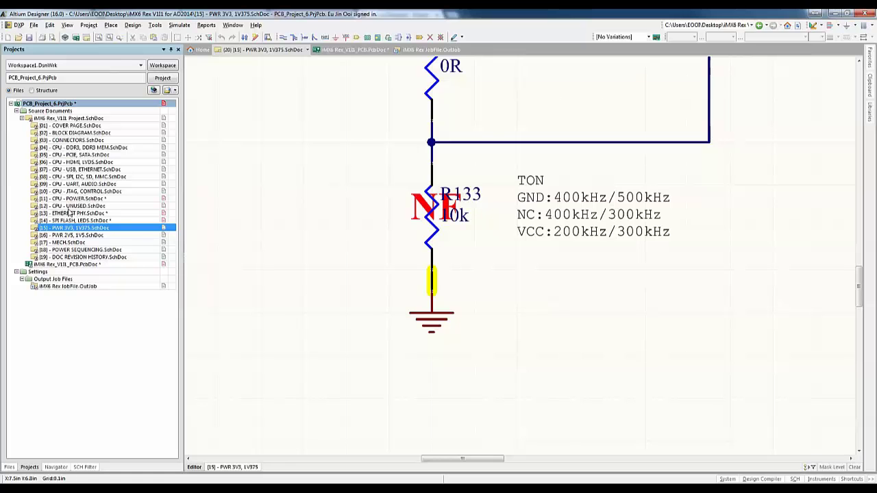
# Step: Inspect the ground net's colouring on the SPI FLASH, LEDS, ETHERNET PHY and CPU - POWER schematic sheets
pyautogui.click(66, 220)
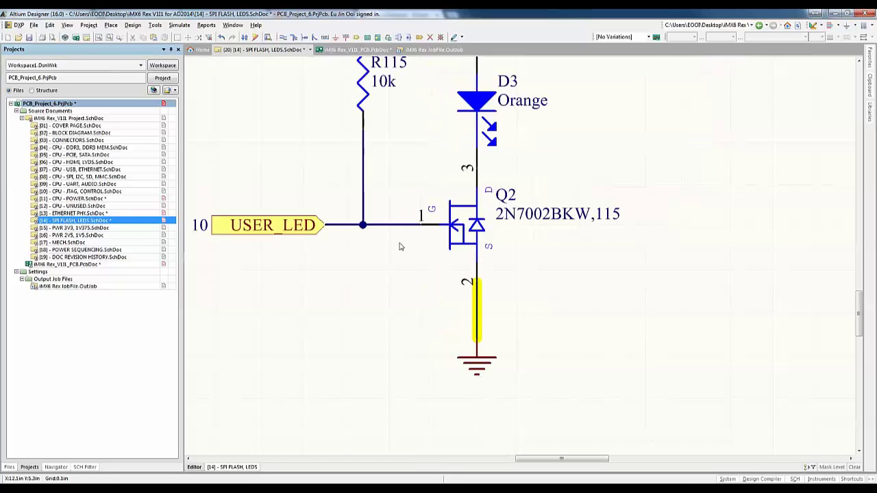
pyautogui.click(62, 213)
pyautogui.click(72, 199)
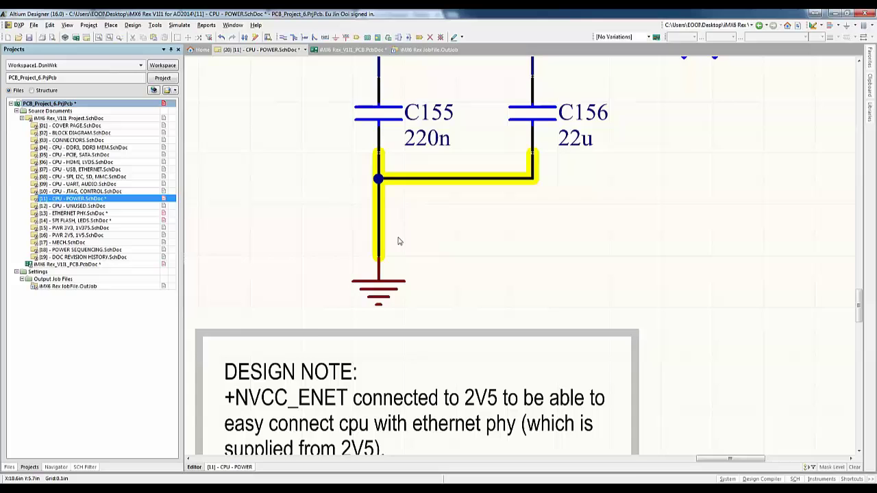
pyautogui.keyDown('ctrl'); pyautogui.scroll(-5, 425, 244); pyautogui.keyUp('ctrl')
pyautogui.moveTo(442, 248); pyautogui.dragTo(659, 318, button='right')
pyautogui.moveTo(406, 237); pyautogui.dragTo(562, 256, button='right')
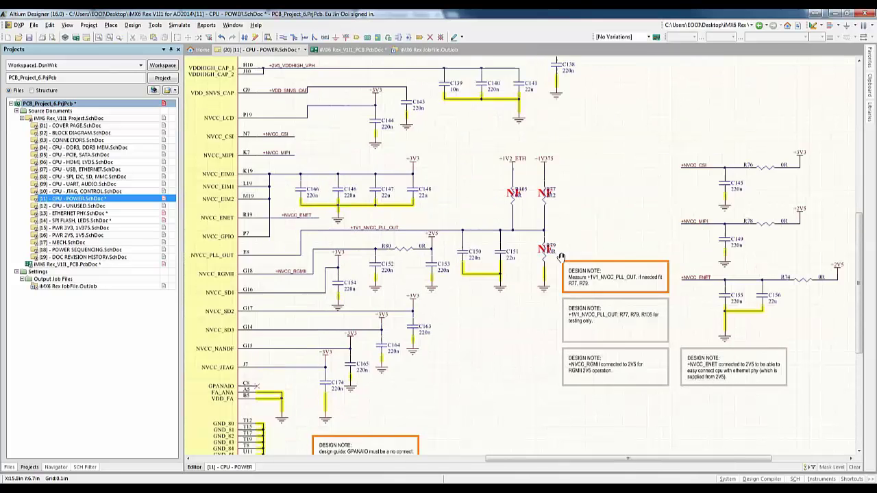
# Step: Set the ground net's colour to dark green using the wire beneath C146, C147 and C148 on the CPU - POWER sheet
pyautogui.rightClick(537, 249)
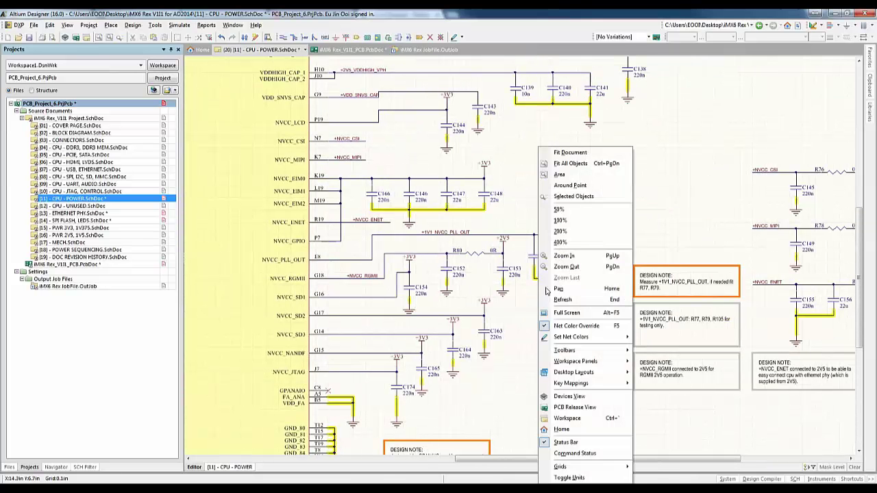
pyautogui.moveTo(582, 336)
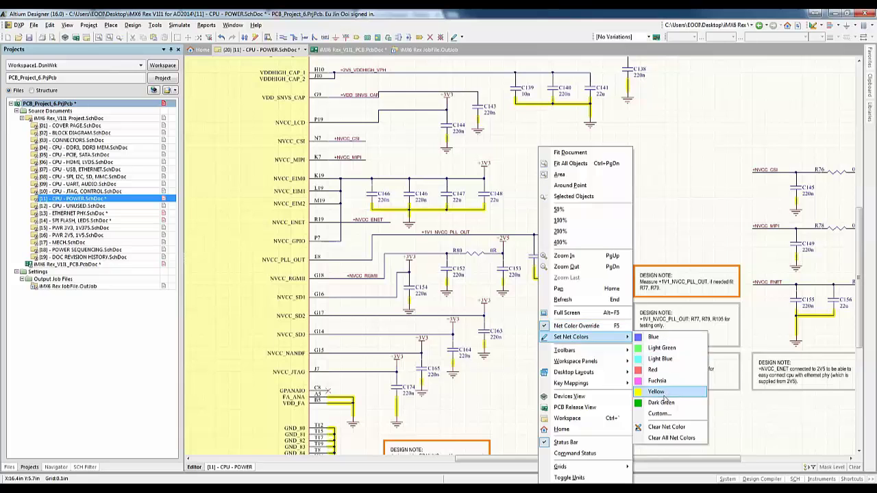
pyautogui.click(661, 402)
pyautogui.press('pageup')
pyautogui.press('pageup')
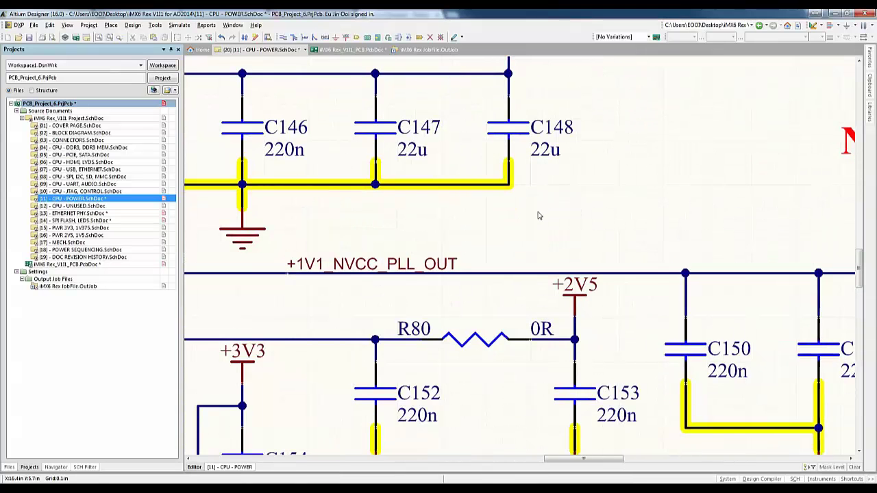
pyautogui.click(464, 183)
pyautogui.press('pagedown')
pyautogui.press('pagedown')
pyautogui.press('pagedown')
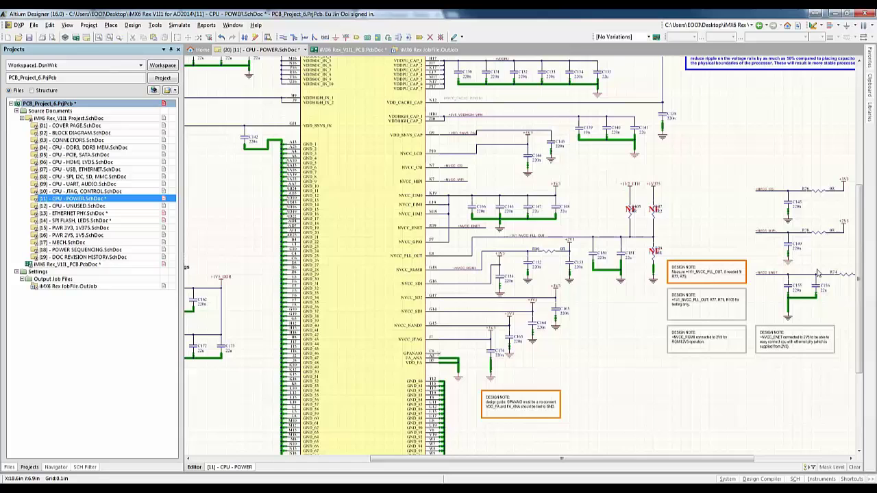
# Step: From the ETHERNET PHY sheet, update the PCB document and execute the engineering change order for the GND net colour
pyautogui.click(59, 213)
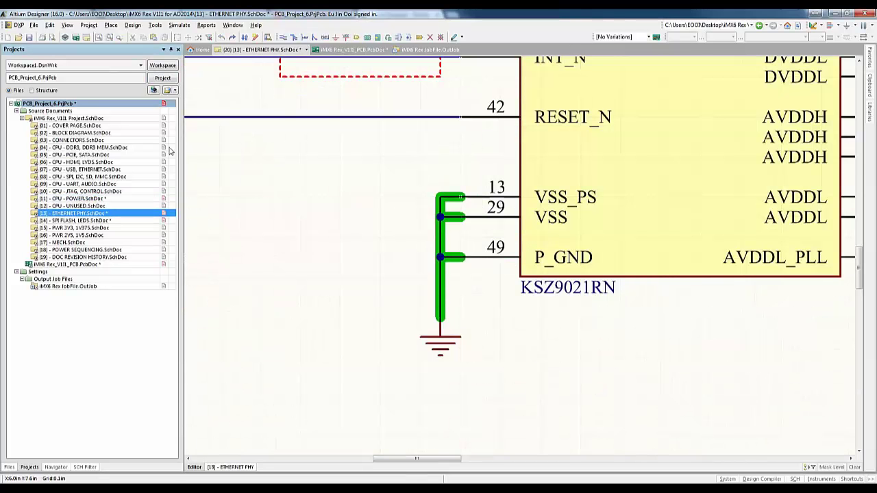
pyautogui.click(133, 24)
pyautogui.click(165, 37)
pyautogui.click(133, 129)
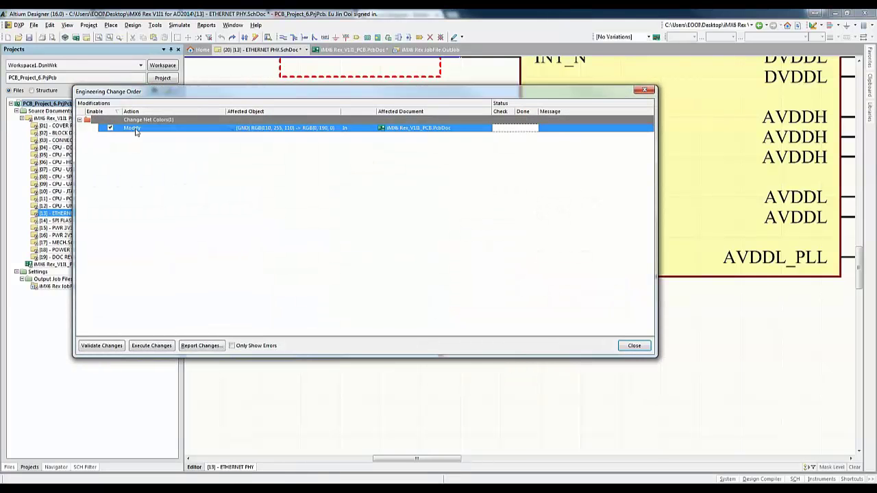
pyautogui.click(153, 346)
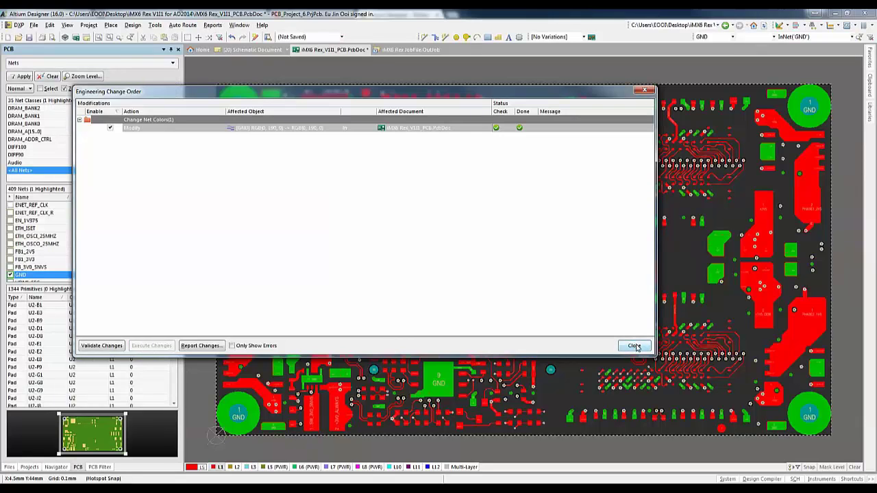
pyautogui.click(634, 346)
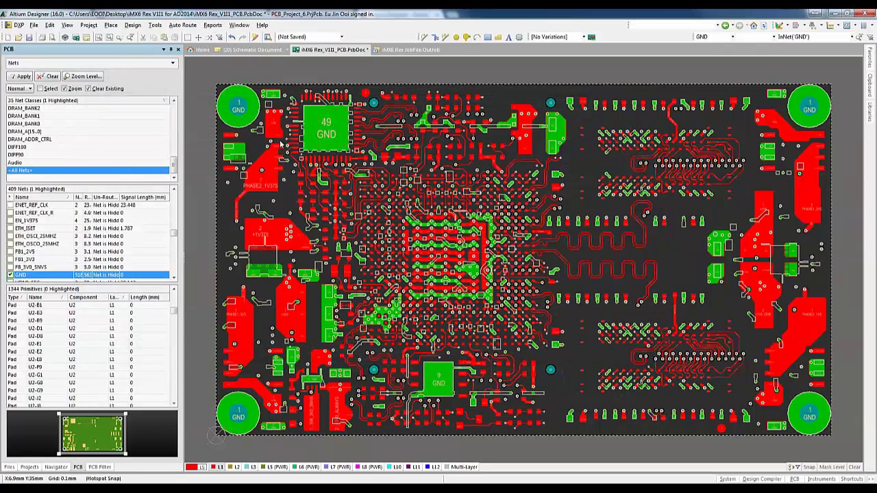
# Step: Change the GND net's colour to yellow in the PCB document
pyautogui.rightClick(21, 277)
pyautogui.click(62, 269)
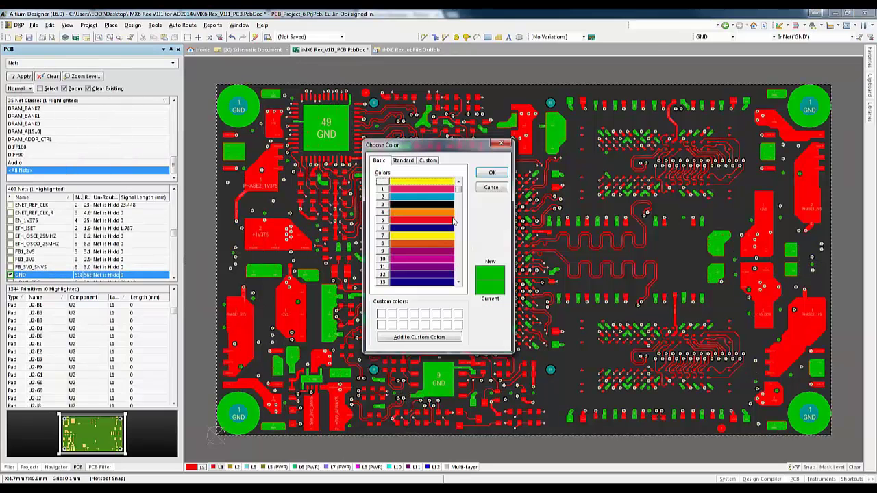
pyautogui.click(492, 173)
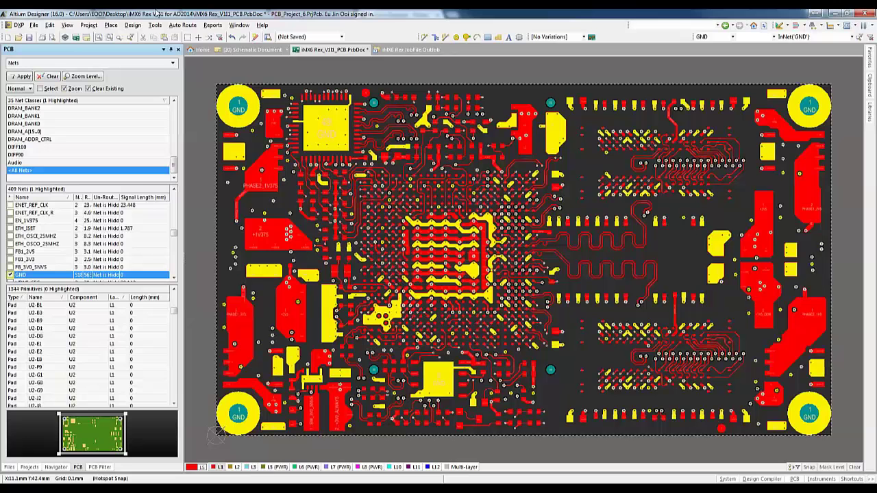
# Step: Update the project schematics from the PCB, executing the change order that modifies the GND net colour
pyautogui.click(131, 26)
pyautogui.click(141, 37)
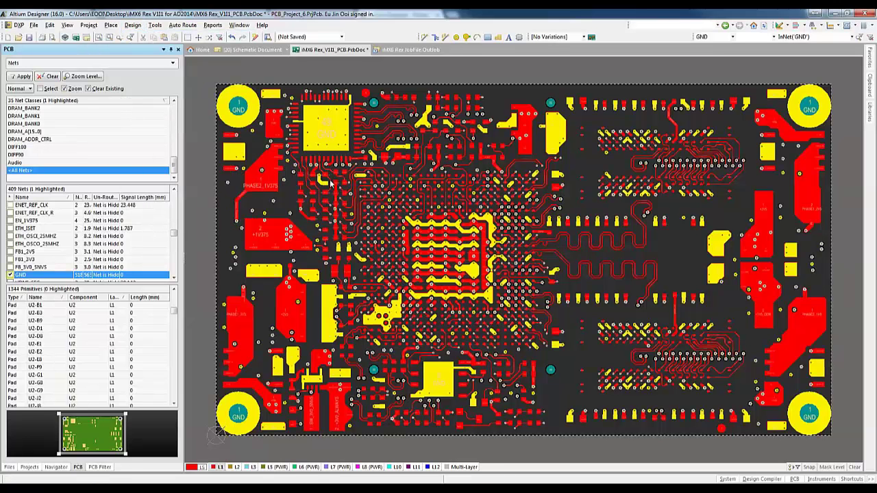
pyautogui.click(401, 280)
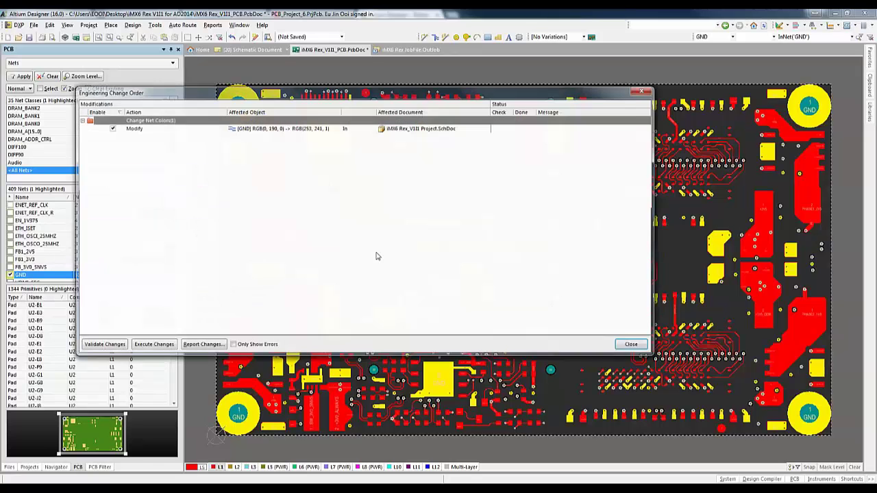
pyautogui.click(240, 132)
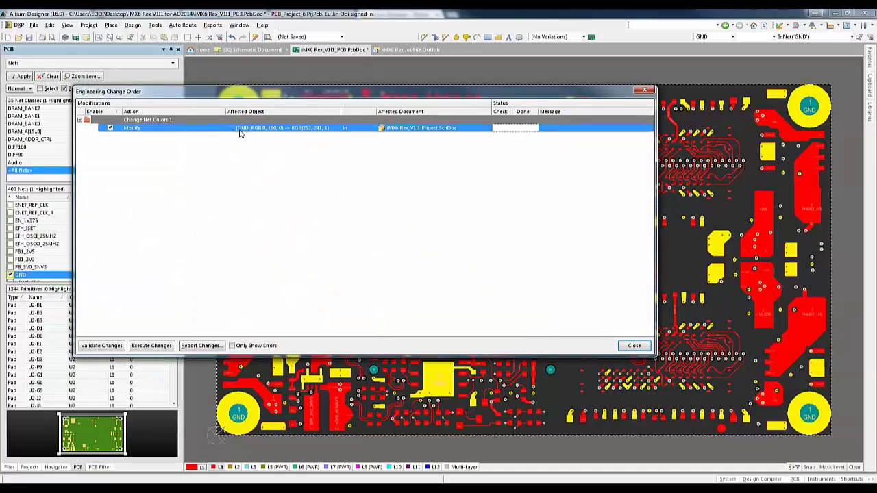
pyautogui.click(152, 345)
pyautogui.click(634, 346)
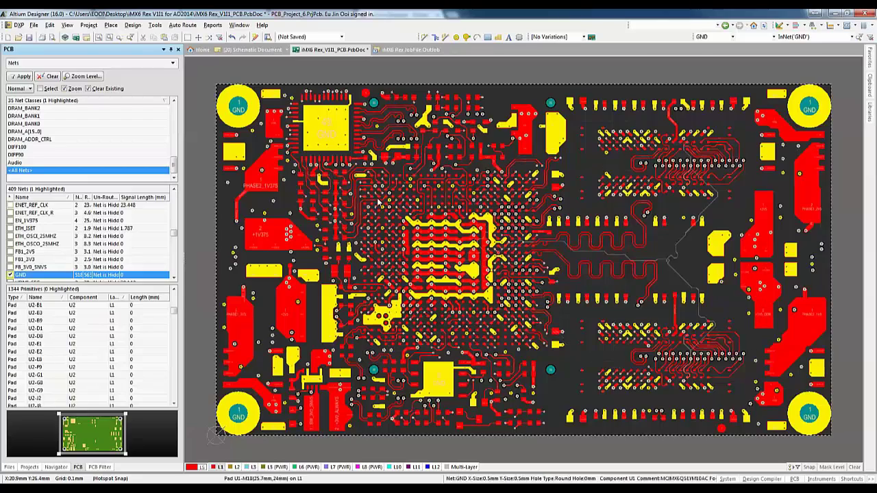
# Step: Cross probe from GND pad 49 of the KSZ9021RN on the PCB to its schematic sheet and inspect the ground wiring
pyautogui.keyDown('ctrl'); pyautogui.scroll(8, 327, 145); pyautogui.keyUp('ctrl')
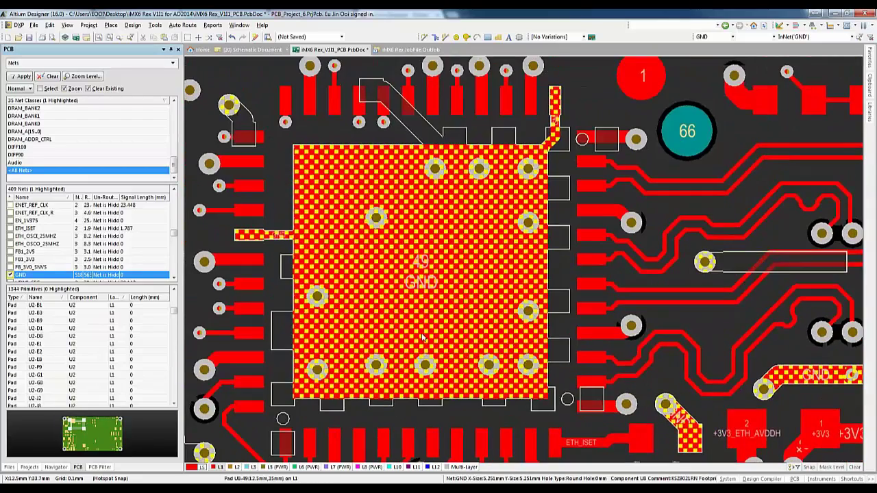
pyautogui.click(155, 25)
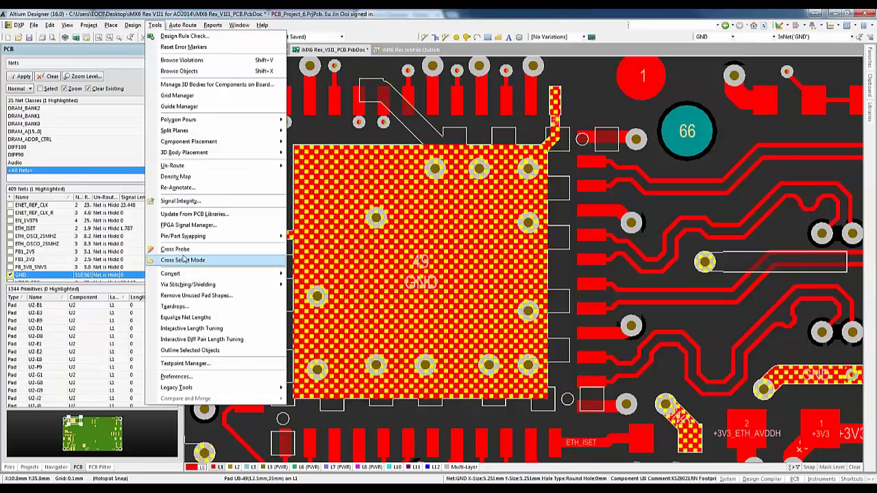
pyautogui.click(205, 248)
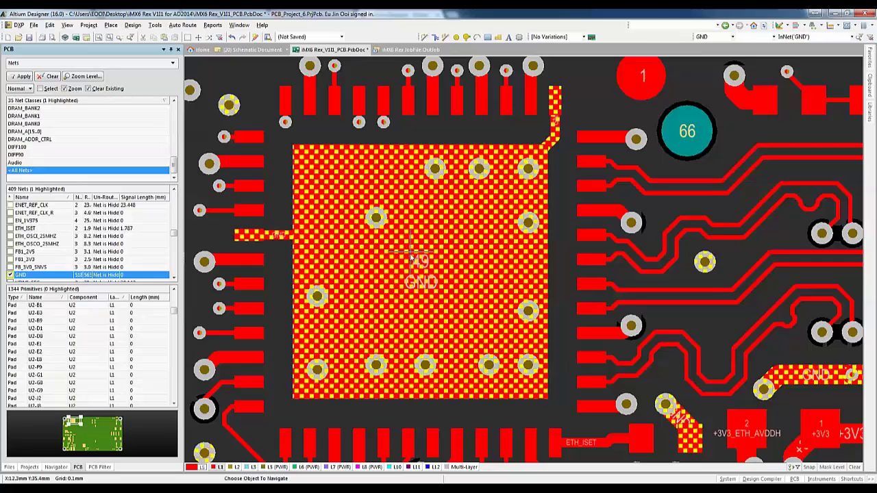
pyautogui.click(424, 258)
pyautogui.click(512, 309)
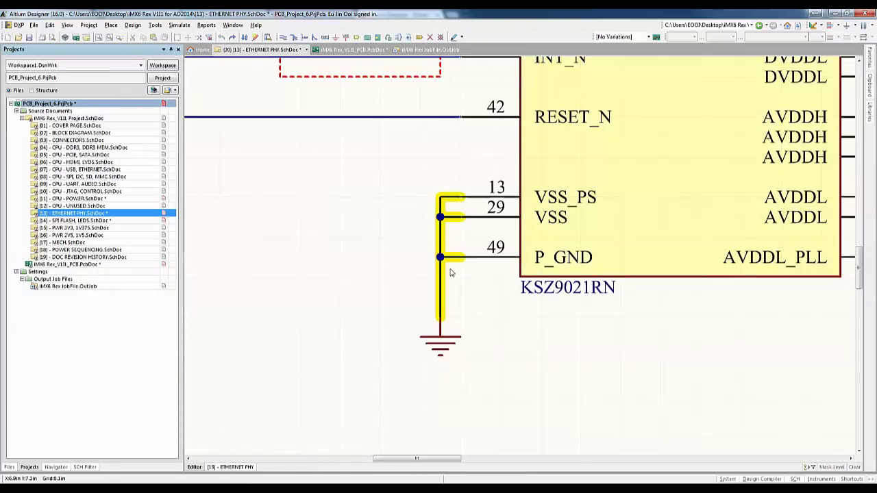
pyautogui.keyDown('ctrl'); pyautogui.scroll(1, 467, 257); pyautogui.keyUp('ctrl')
pyautogui.keyDown('ctrl'); pyautogui.scroll(-2, 422, 211); pyautogui.keyUp('ctrl')
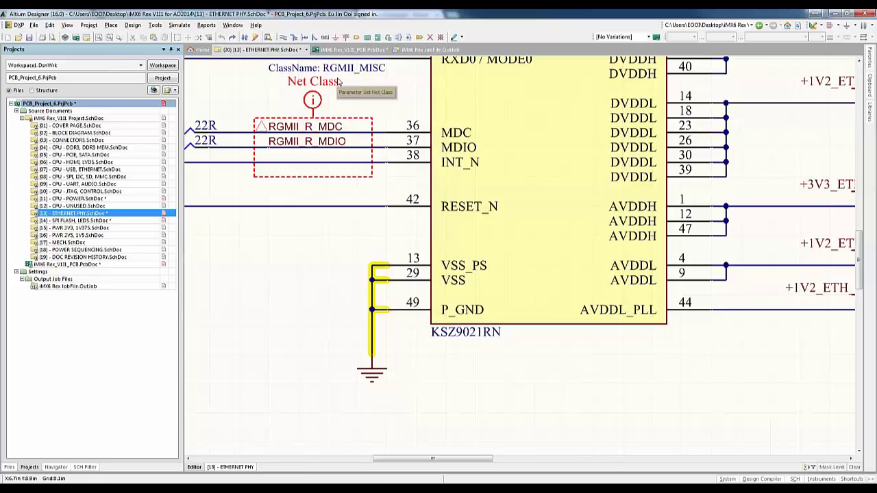
# Step: Move the large 37-GND chip on the Bluetooth Sentinel PCB, cycling the Ignore, Push and Avoid modes, and place it slightly up and right in Avoid mode
pyautogui.click(748, 488)
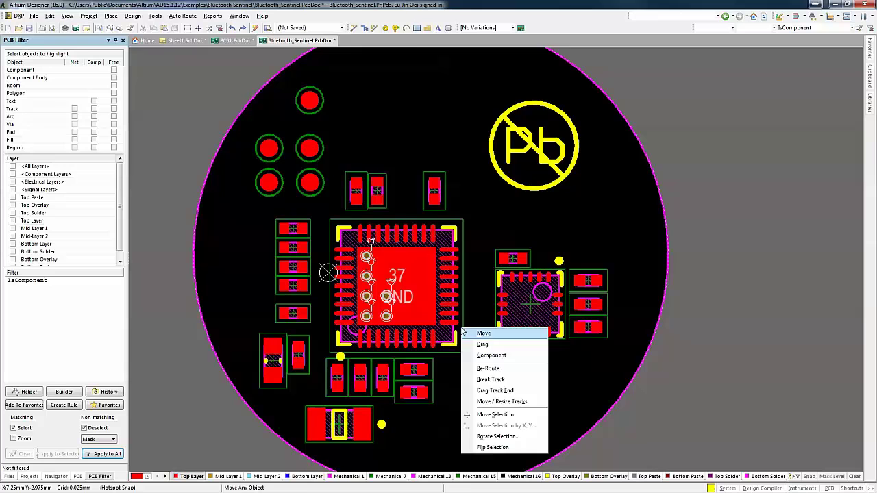
pyautogui.click(479, 335)
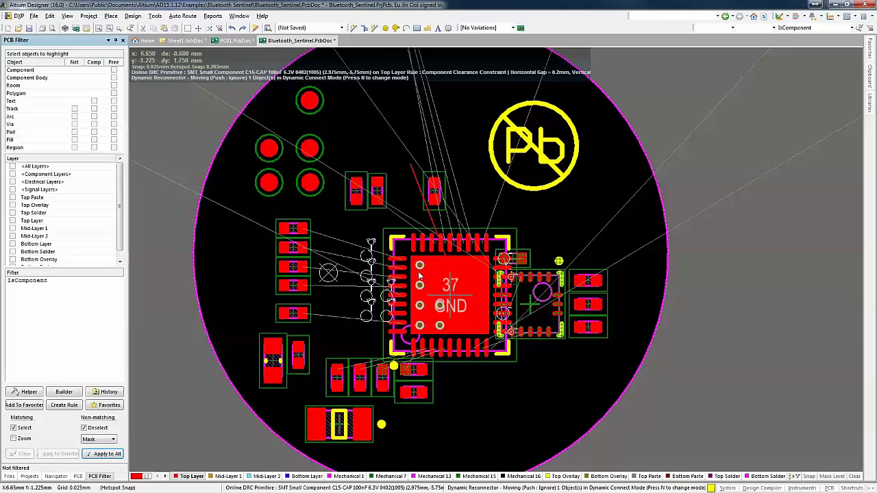
pyautogui.press('r')
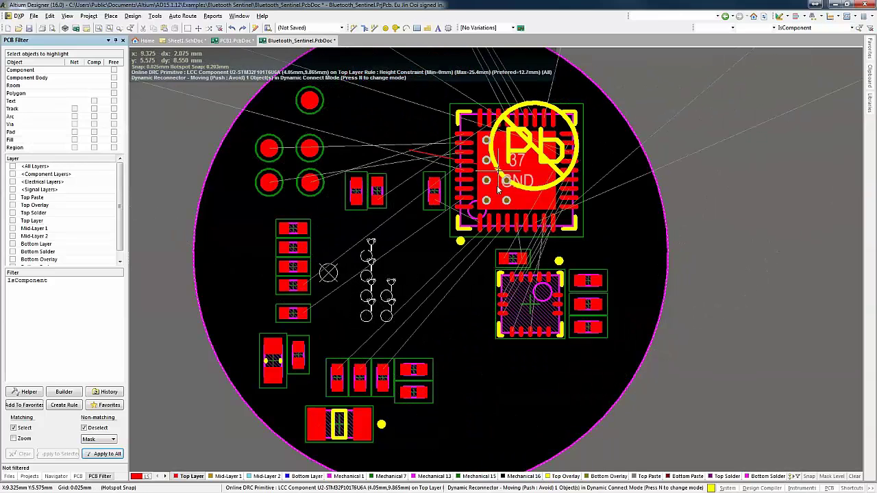
pyautogui.click(518, 186)
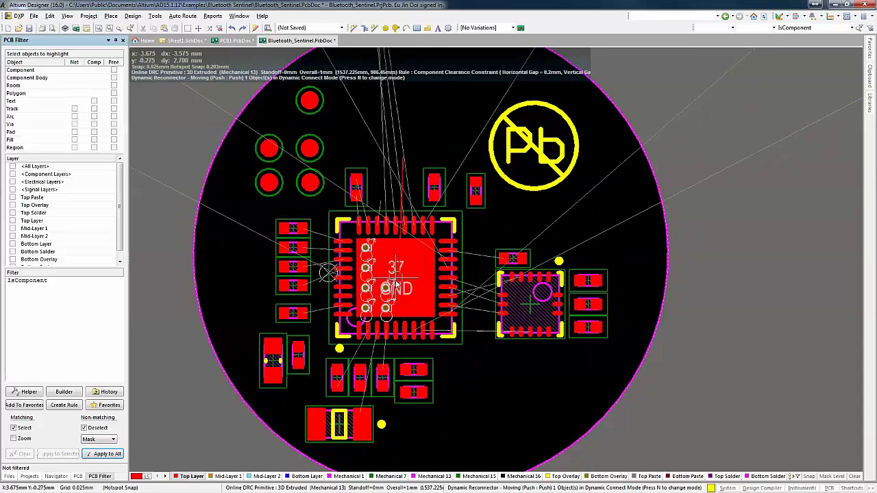
pyautogui.press('n')
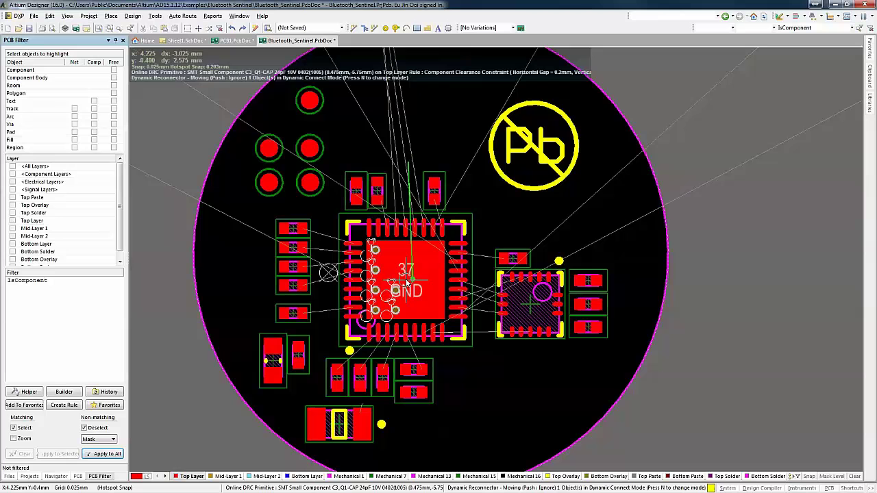
pyautogui.press('n')
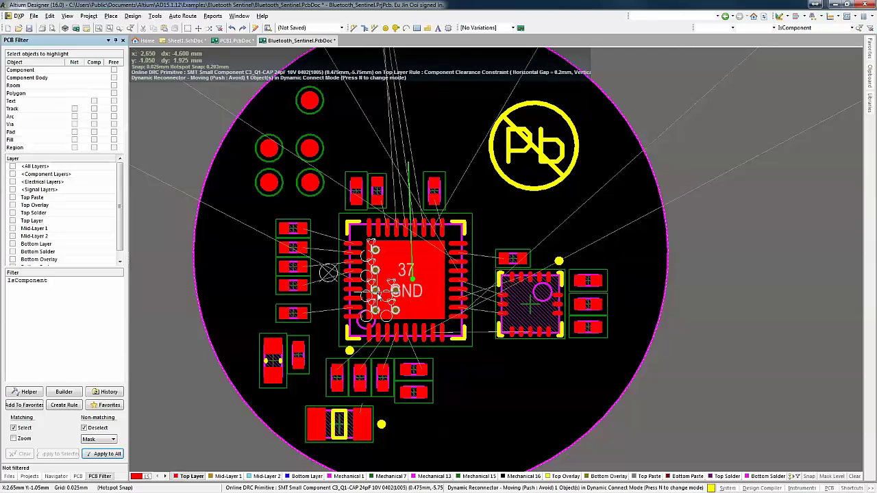
pyautogui.click(411, 293)
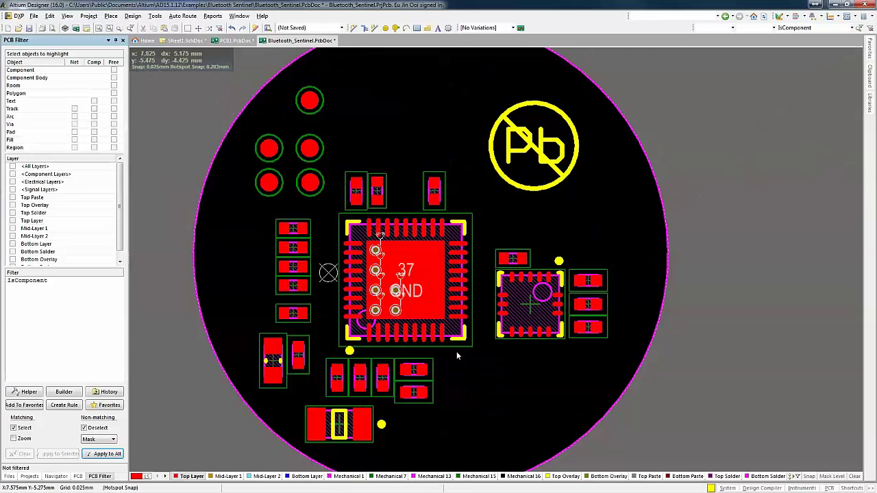
# Step: Select the large chip with the three uppermost resistors beside it and move them together up and right in Push mode
pyautogui.click(352, 244)
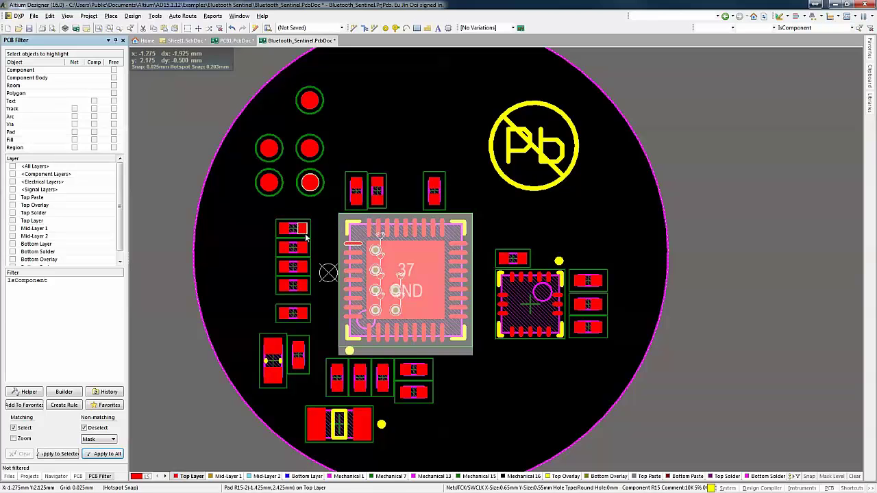
pyautogui.keyDown('shift'); pyautogui.click(305, 233); pyautogui.keyUp('shift')
pyautogui.keyDown('shift'); pyautogui.click(308, 249); pyautogui.keyUp('shift')
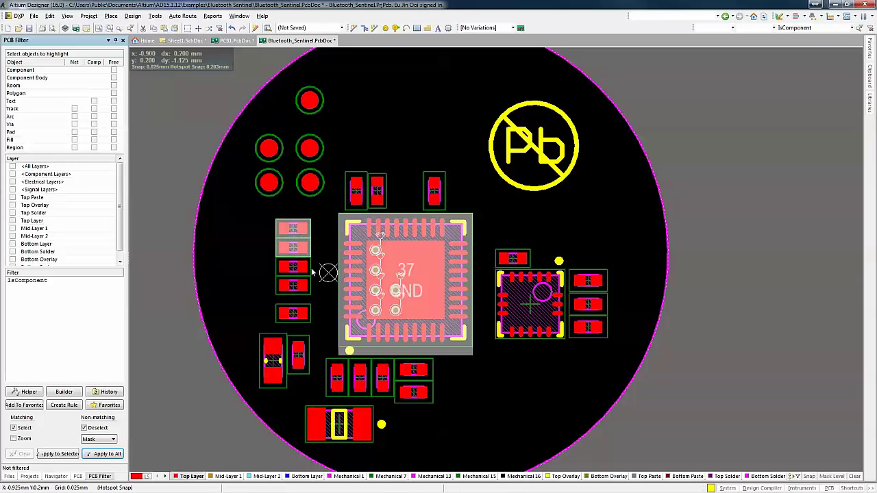
pyautogui.keyDown('shift'); pyautogui.click(309, 270); pyautogui.keyUp('shift')
pyautogui.rightClick(321, 270)
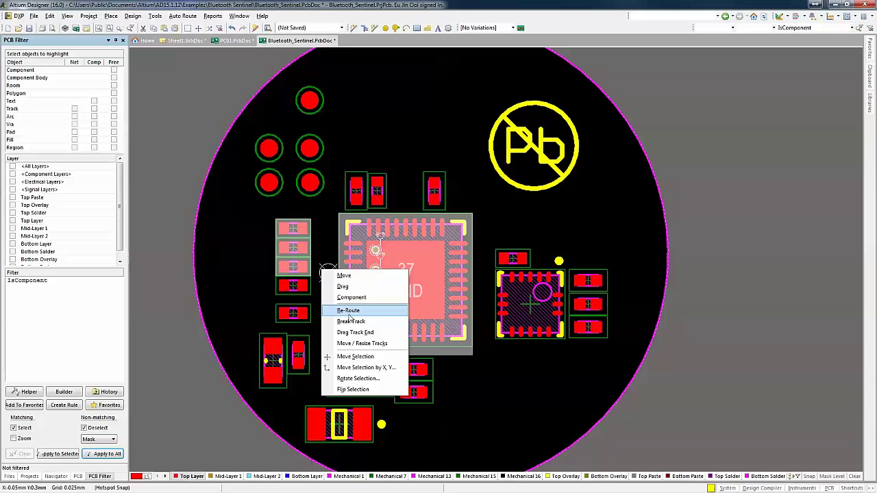
pyautogui.click(351, 358)
pyautogui.click(336, 309)
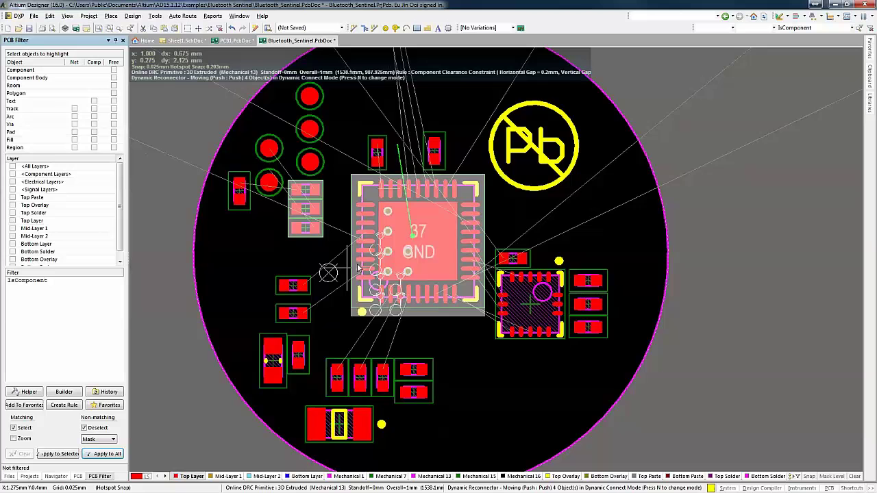
pyautogui.click(374, 255)
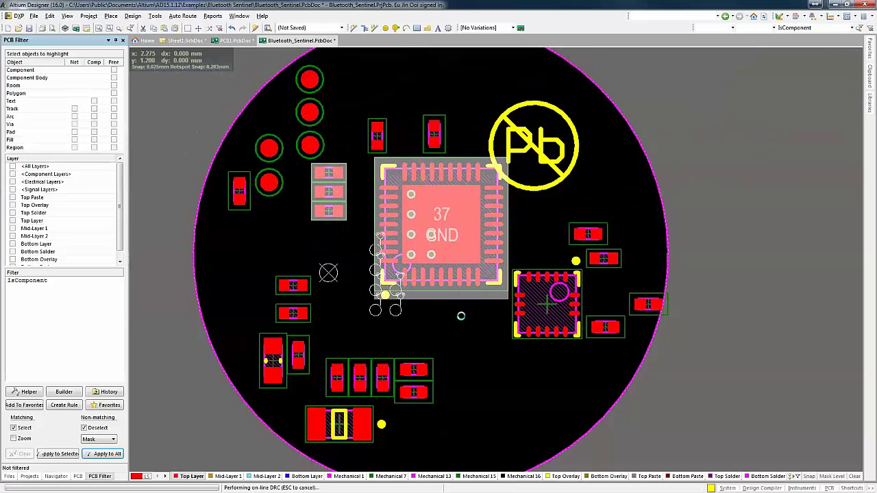
pyautogui.click(463, 321)
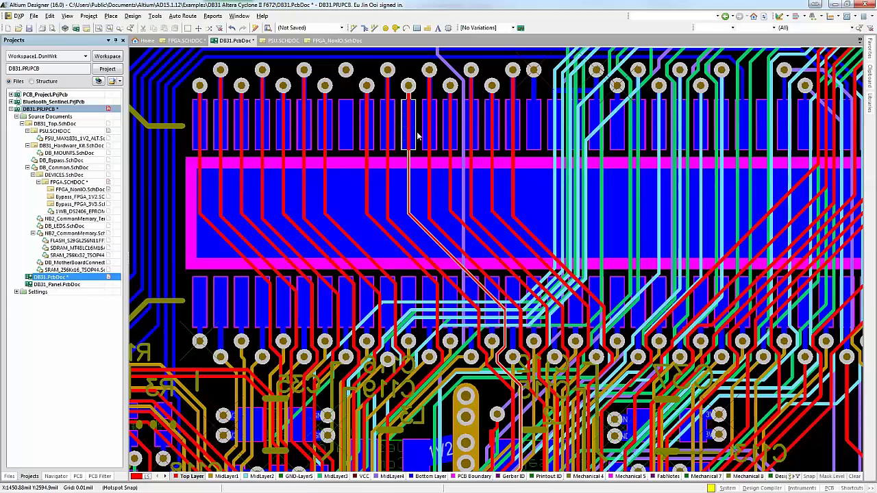
# Step: Isolate the Top Layer of DB31.PcbDoc and start interactive routing of CAN_TXD from its unrouted via with clearance boundaries displayed
pyautogui.keyDown('ctrl'); pyautogui.scroll(3, 364, 112); pyautogui.keyUp('ctrl')
pyautogui.hotkey('shift', 's')
pyautogui.moveTo(342, 97); pyautogui.dragTo(321, 118, button='right')
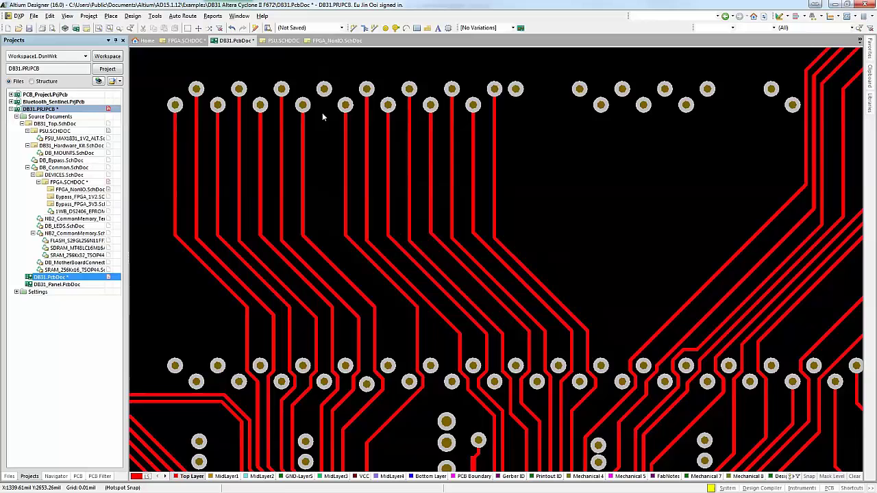
pyautogui.press('p')
pyautogui.press('t')
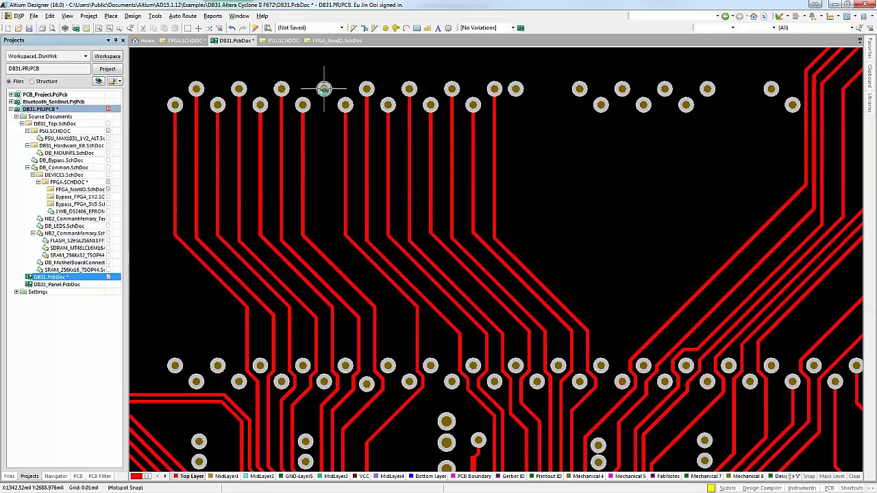
pyautogui.click(324, 89)
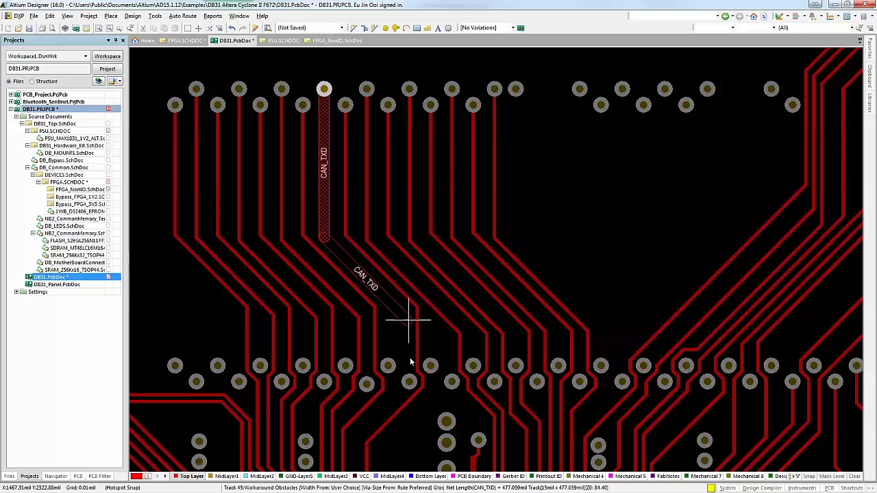
pyautogui.hotkey('ctrl', 'w')
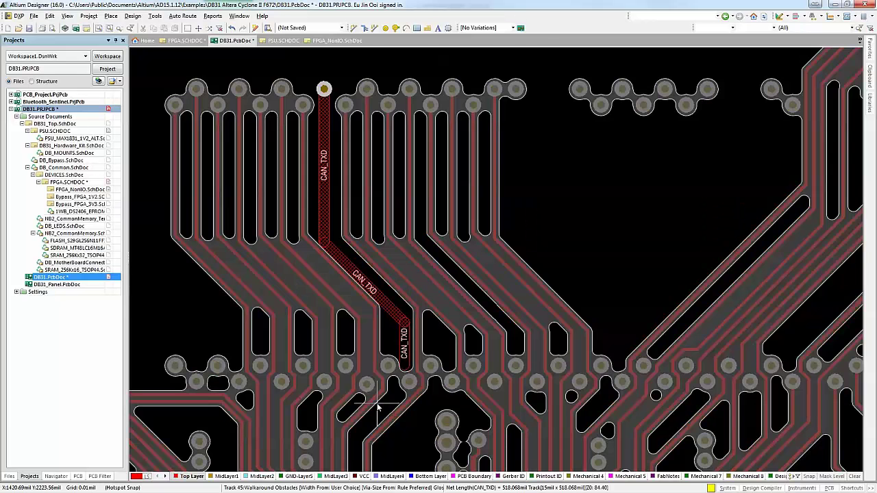
# Step: Set the CAN_TXD routing width to 5 mil in the interactive routing properties
pyautogui.keyDown('ctrl'); pyautogui.scroll(2, 375, 398); pyautogui.keyUp('ctrl')
pyautogui.scroll(-1, 421, 392)
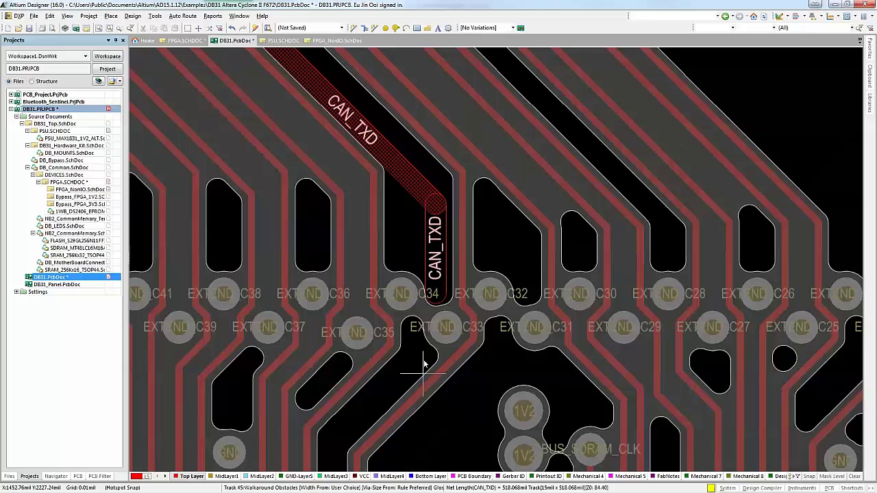
pyautogui.press('Tab')
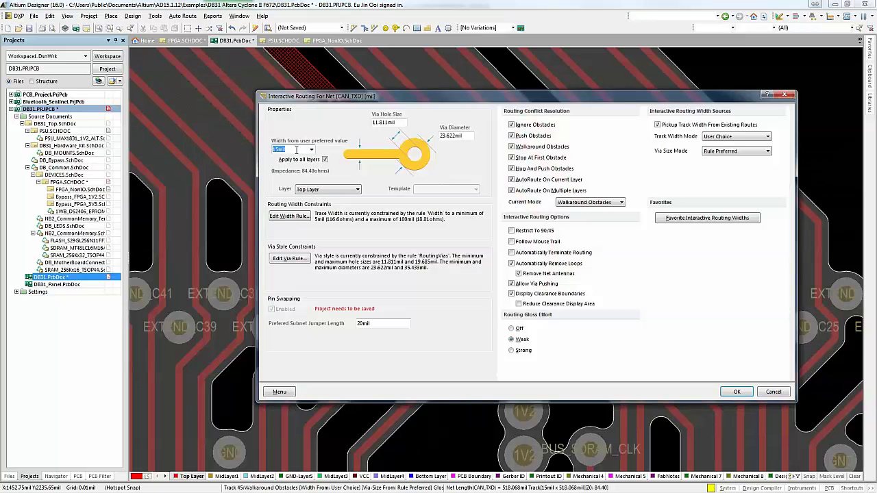
pyautogui.press('Return')
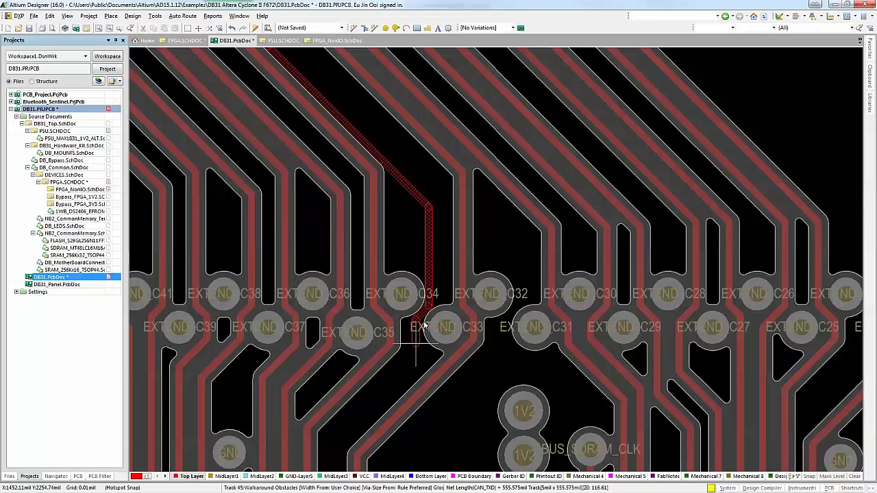
# Step: Route CAN_TXD between the EXTEND_C34 and EXTEND_C33 vias down to its BGA pad, and redisplay all layers
pyautogui.click(412, 357)
pyautogui.scroll(-6, 342, 421)
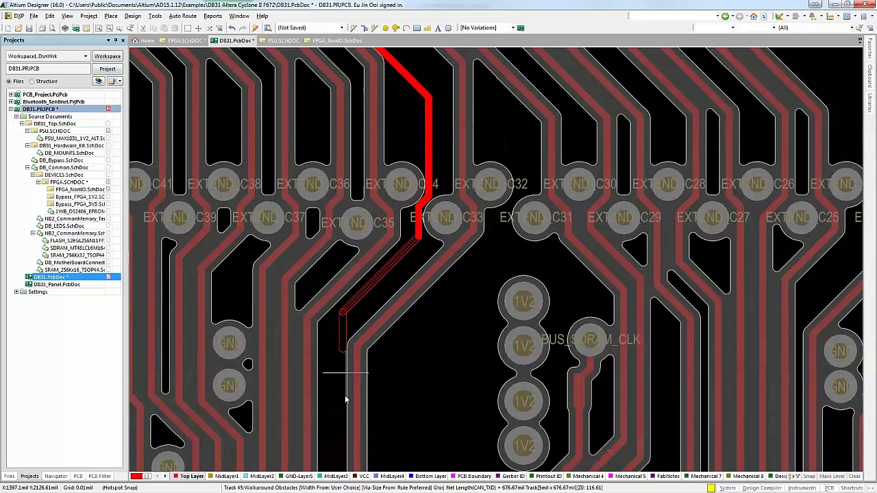
pyautogui.scroll(-1, 333, 408)
pyautogui.keyDown('ctrl'); pyautogui.scroll(-3, 333, 411); pyautogui.keyUp('ctrl')
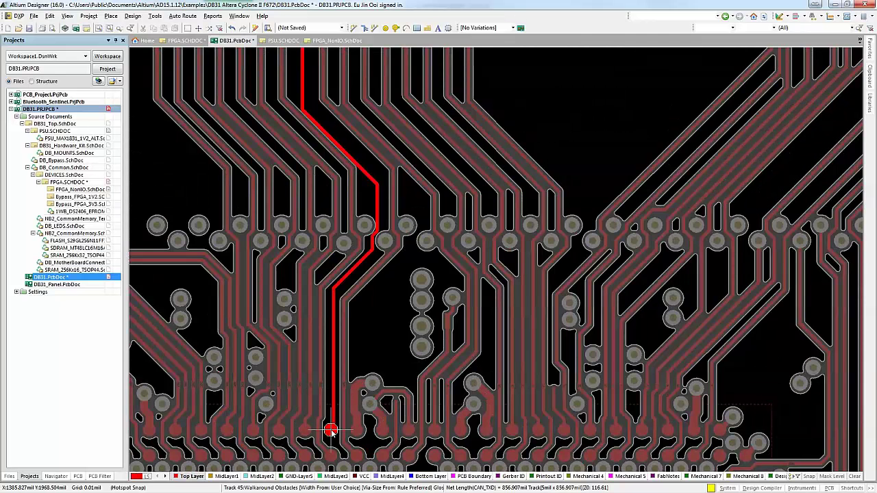
pyautogui.click(330, 430)
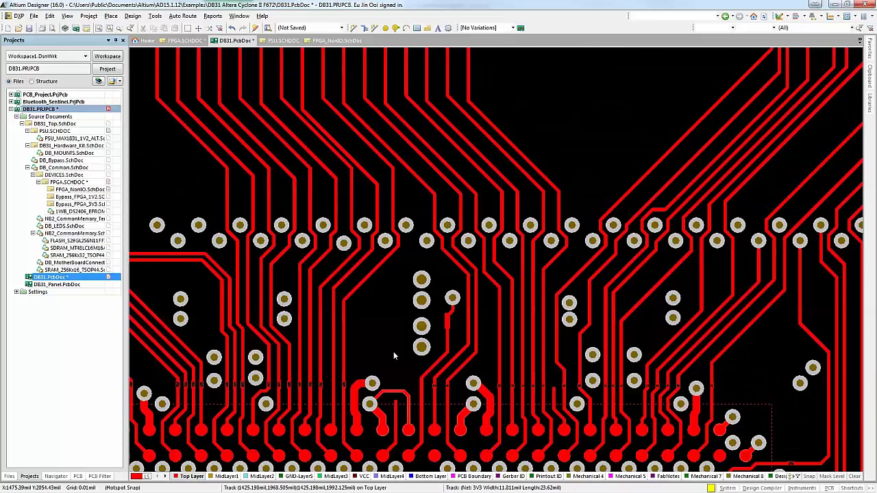
pyautogui.hotkey('shift', 's')
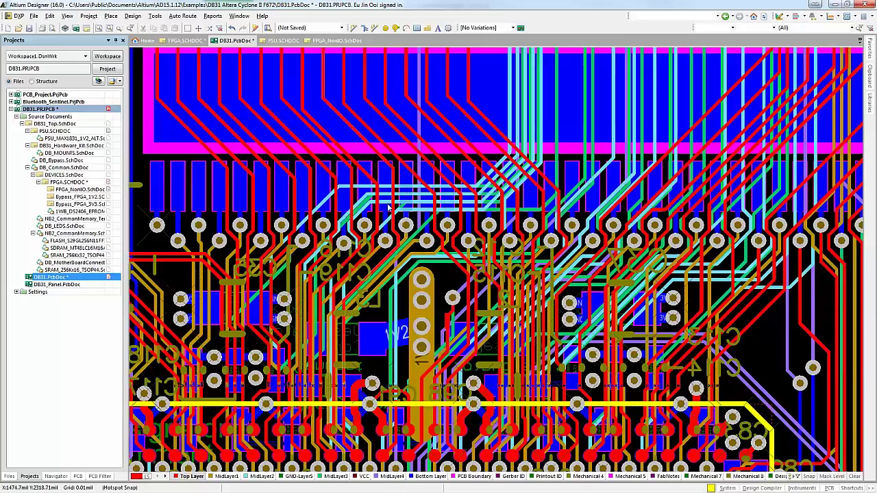
# Step: Isolate the Top Layer and start differential pair routing from the DIFF1_N via, placing the first DIFF1 segments diagonally between EXTEND_B34 and EXTEND_B37
pyautogui.keyDown('ctrl'); pyautogui.scroll(2, 388, 254); pyautogui.keyUp('ctrl')
pyautogui.hotkey('shift', 's')
pyautogui.keyDown('ctrl'); pyautogui.scroll(-3, 376, 277); pyautogui.keyUp('ctrl')
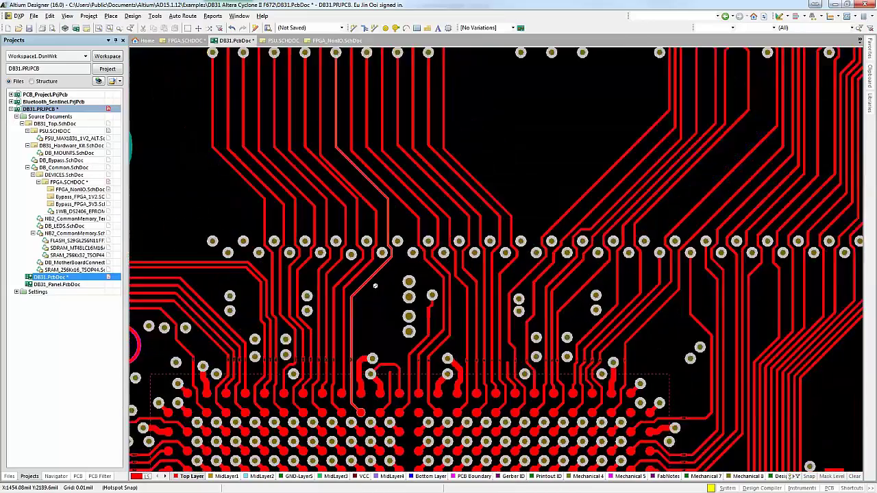
pyautogui.moveTo(336, 341); pyautogui.dragTo(463, 234, button='right')
pyautogui.moveTo(381, 361)
pyautogui.mouseDown(button='right')
pyautogui.moveTo(537, 200)
pyautogui.moveTo(621, 144)
pyautogui.mouseUp(button='right')
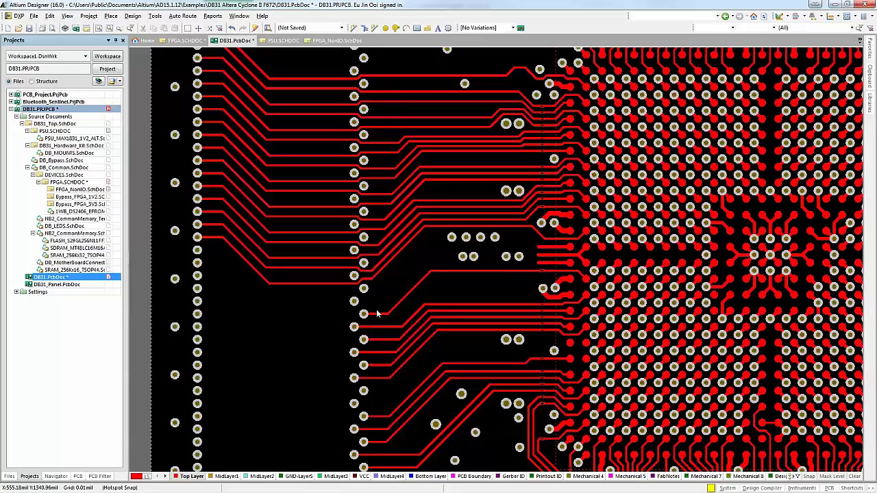
pyautogui.keyDown('ctrl'); pyautogui.scroll(8, 377, 308); pyautogui.keyUp('ctrl')
pyautogui.moveTo(404, 313); pyautogui.dragTo(327, 395, button='right')
pyautogui.keyDown('ctrl'); pyautogui.scroll(-3, 336, 360); pyautogui.keyUp('ctrl')
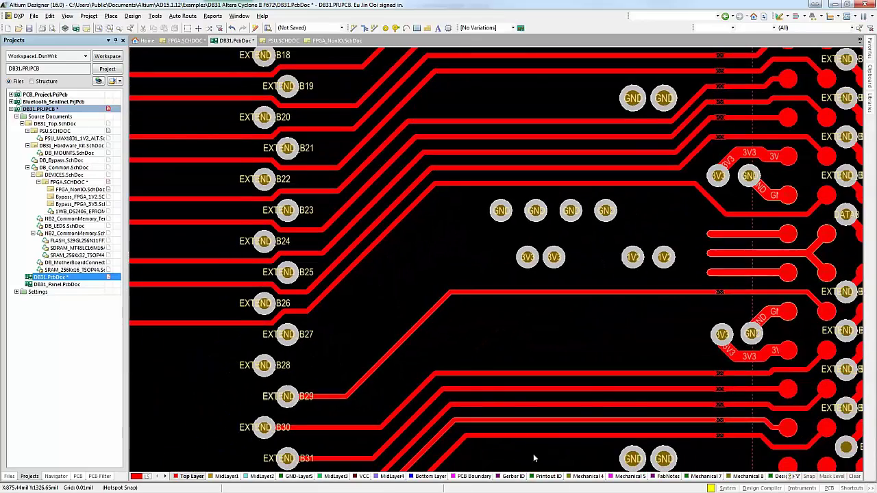
pyautogui.moveTo(391, 450); pyautogui.dragTo(404, 187, button='right')
pyautogui.keyDown('ctrl'); pyautogui.scroll(2, 319, 328); pyautogui.keyUp('ctrl')
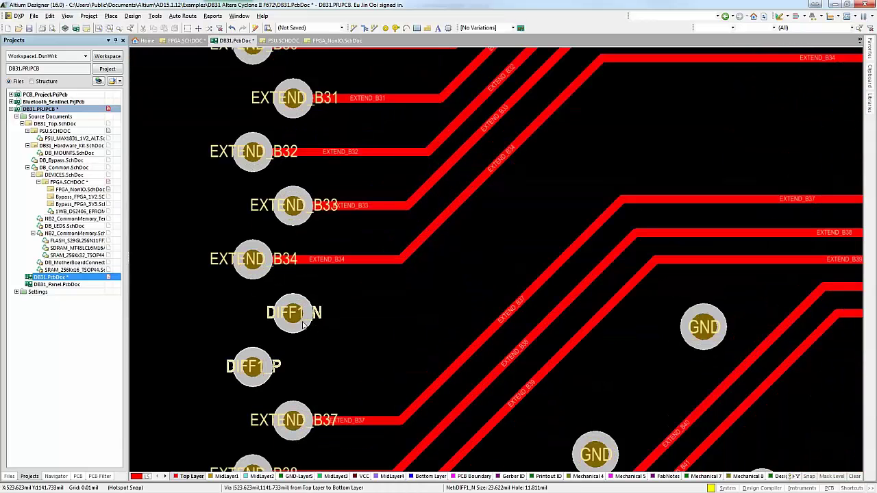
pyautogui.press('p')
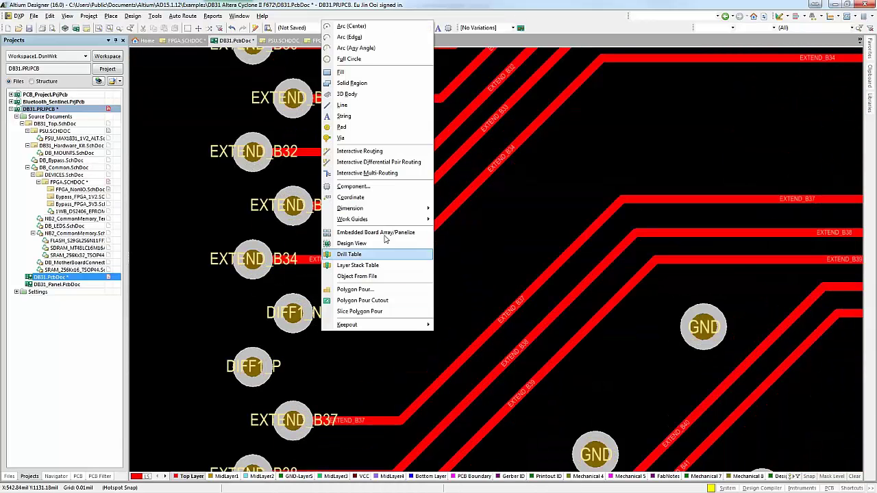
pyautogui.click(394, 165)
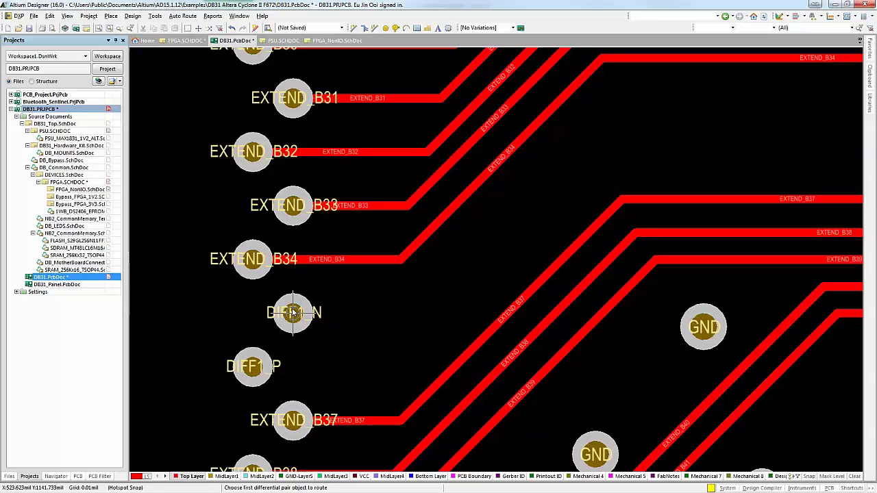
pyautogui.click(293, 313)
pyautogui.click(470, 275)
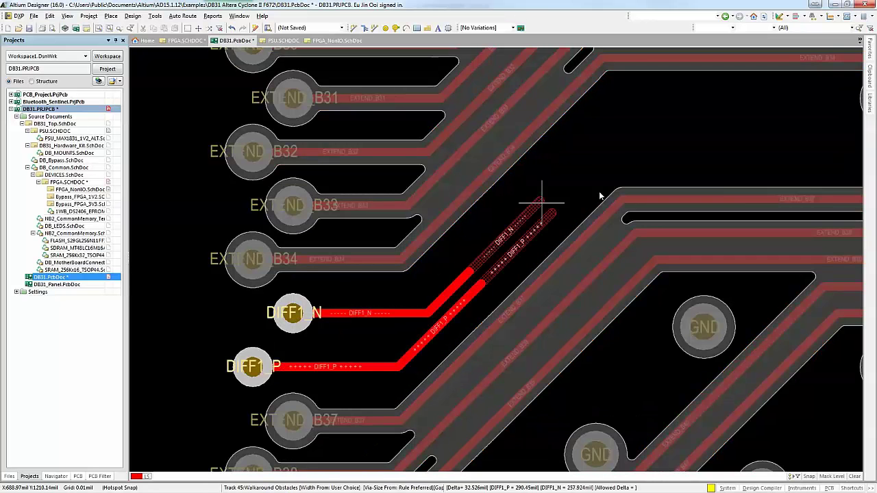
# Step: Route the DIFF1 pair around the GND vias to pads W1 and W2 and end the differential routing
pyautogui.keyDown('ctrl'); pyautogui.scroll(-1, 696, 144); pyautogui.keyUp('ctrl')
pyautogui.keyDown('ctrl'); pyautogui.scroll(-1, 696, 144); pyautogui.keyUp('ctrl')
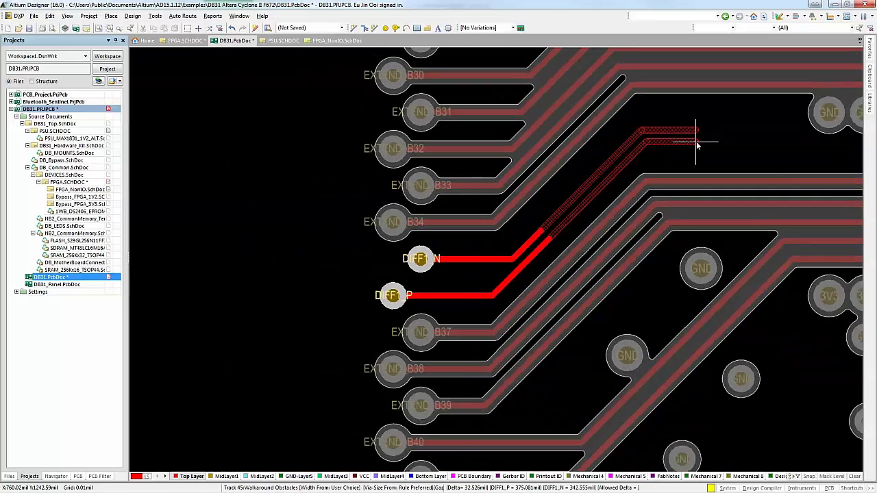
pyautogui.keyDown('ctrl'); pyautogui.scroll(-1, 740, 134); pyautogui.keyUp('ctrl')
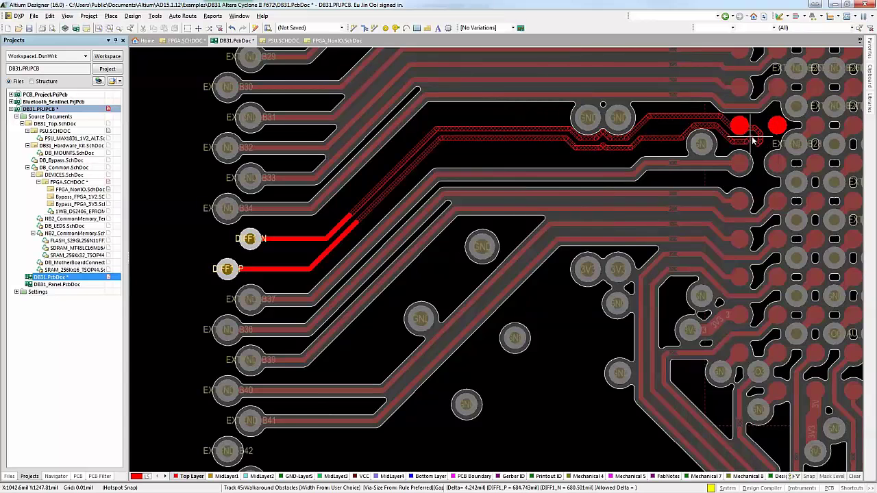
pyautogui.keyDown('ctrl'); pyautogui.scroll(3, 747, 137); pyautogui.keyUp('ctrl')
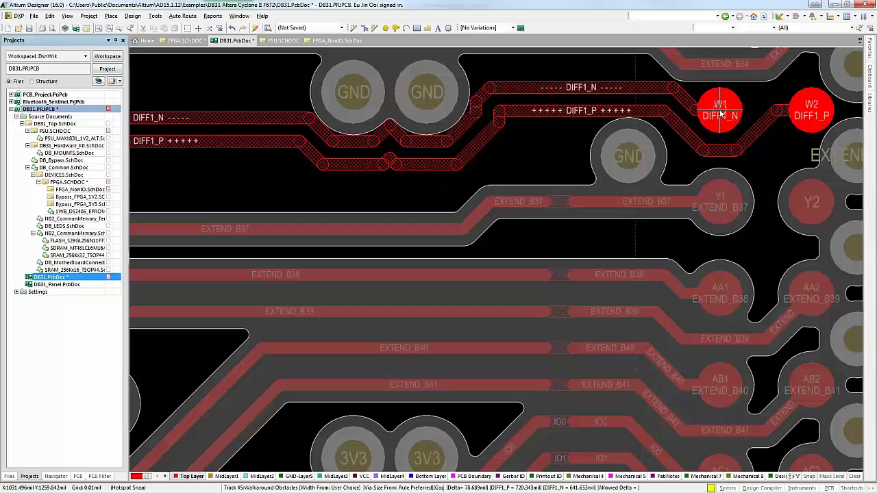
pyautogui.click(721, 114)
pyautogui.rightClick(721, 115)
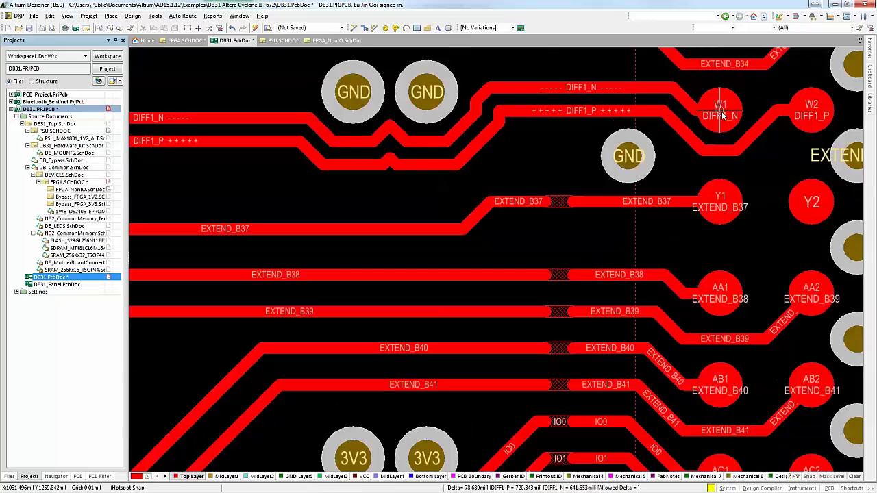
# Step: Examine the routed DIFF1 pair from its BGA pads back to its vias, with all layers displayed and with the Top Layer isolated
pyautogui.keyDown('ctrl'); pyautogui.scroll(-2, 721, 116); pyautogui.keyUp('ctrl')
pyautogui.hotkey('shift', 's')
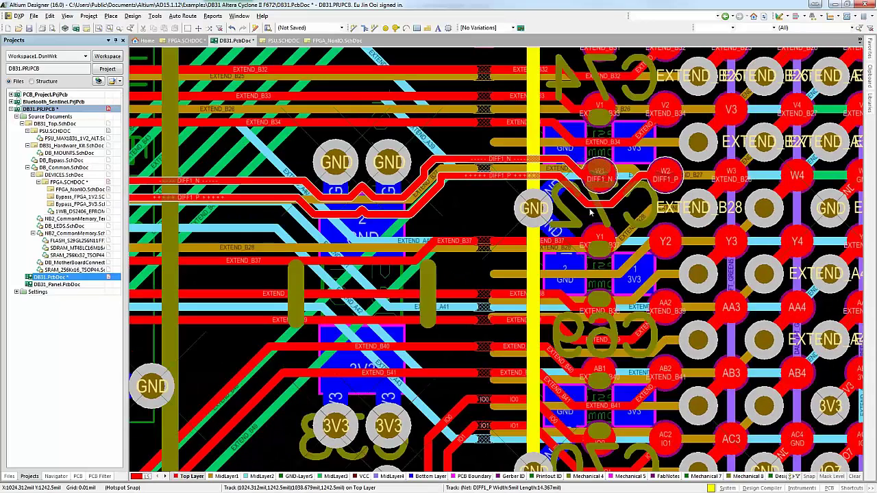
pyautogui.keyDown('ctrl'); pyautogui.scroll(-2, 448, 209); pyautogui.keyUp('ctrl')
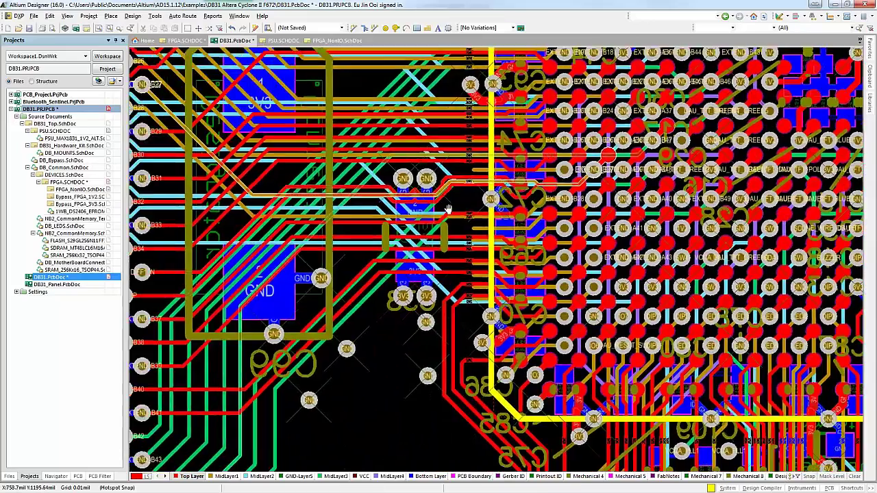
pyautogui.moveTo(448, 209); pyautogui.dragTo(673, 153, button='right')
pyautogui.keyDown('ctrl'); pyautogui.scroll(4, 380, 252); pyautogui.keyUp('ctrl')
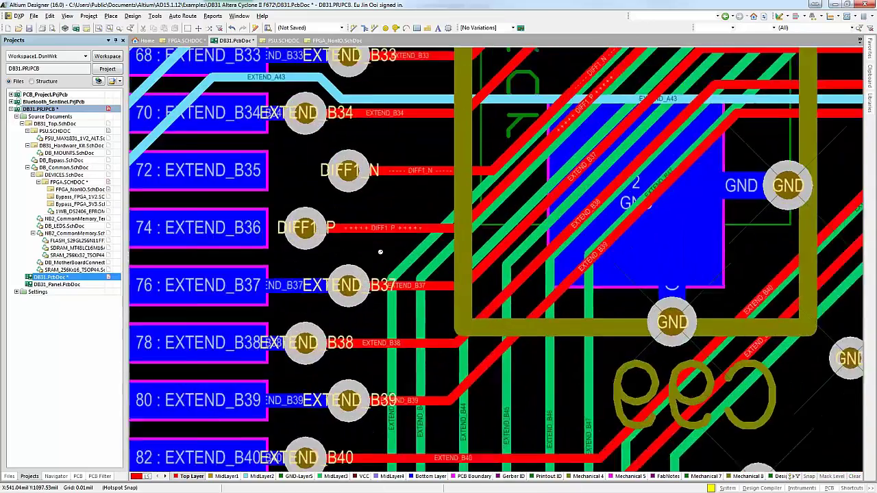
pyautogui.keyDown('ctrl'); pyautogui.scroll(-2, 380, 252); pyautogui.keyUp('ctrl')
pyautogui.scroll(1, 380, 252)
pyautogui.hotkey('shift', 's')
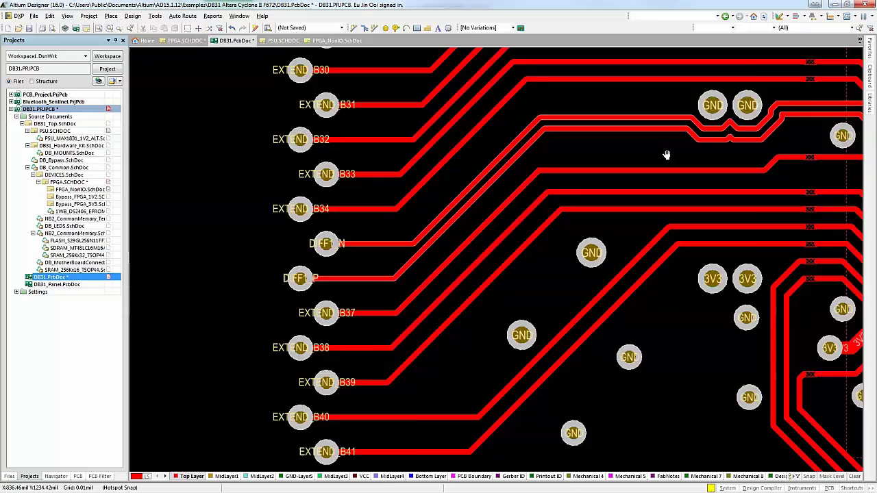
pyautogui.moveTo(667, 154); pyautogui.dragTo(567, 187, button='right')
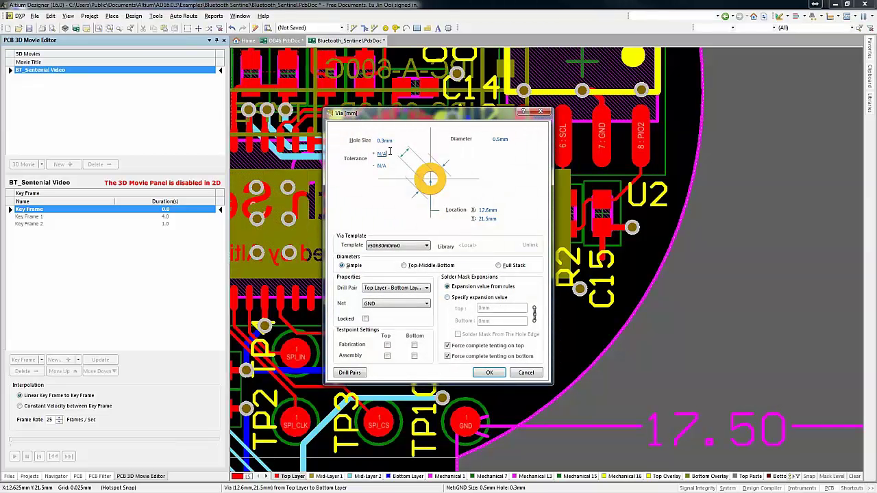
# Step: Set the hole tolerance of the 0.3 mm GND via and accept the via properties
pyautogui.write('2')
pyautogui.press('Tab')
pyautogui.press('Return')
# Step: Examine the plus and minus hole tolerance columns of the drill table above the Bluetooth Sentinel title block
pyautogui.keyDown('ctrl'); pyautogui.scroll(-4, 634, 320); pyautogui.keyUp('ctrl')
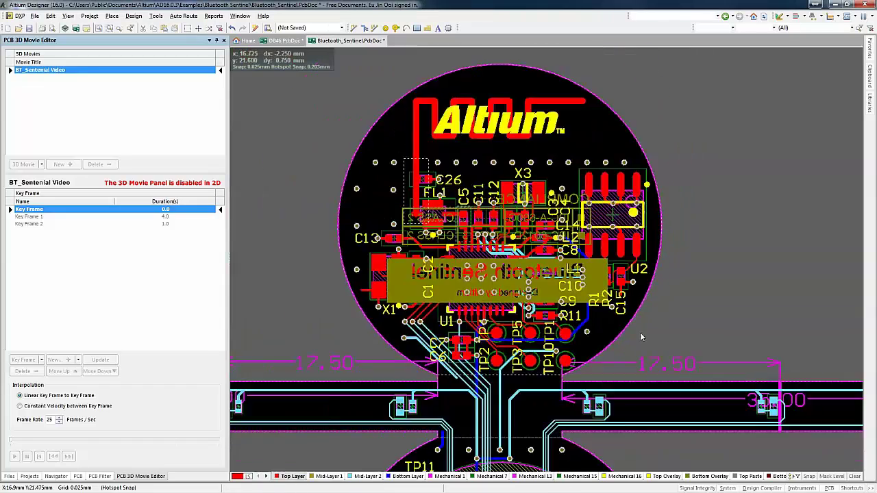
pyautogui.moveTo(631, 440); pyautogui.dragTo(612, 229, button='right')
pyautogui.keyDown('ctrl'); pyautogui.scroll(-5, 612, 235); pyautogui.keyUp('ctrl')
pyautogui.moveTo(657, 303); pyautogui.dragTo(508, 229, button='right')
pyautogui.moveTo(742, 333); pyautogui.dragTo(423, 307, button='right')
pyautogui.keyDown('ctrl'); pyautogui.scroll(-3, 694, 278); pyautogui.keyUp('ctrl')
pyautogui.moveTo(640, 290); pyautogui.dragTo(457, 292, button='right')
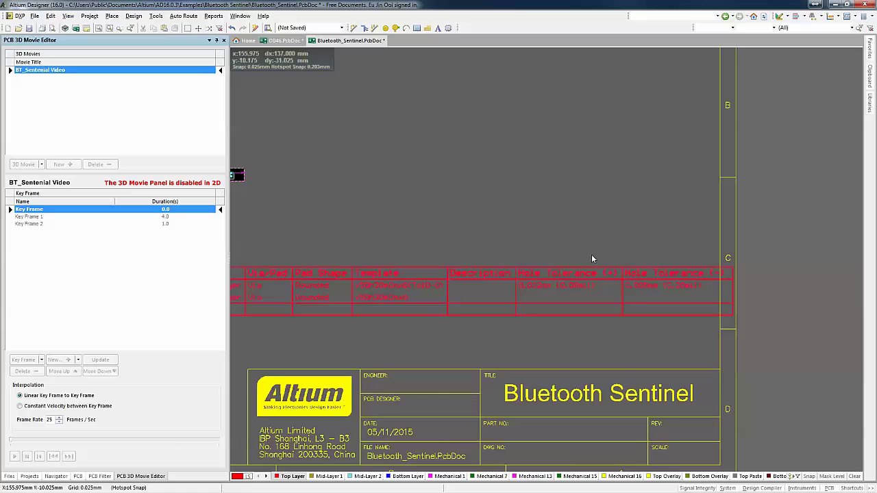
pyautogui.keyDown('ctrl'); pyautogui.scroll(-3, 534, 255); pyautogui.keyUp('ctrl')
pyautogui.moveTo(441, 226); pyautogui.dragTo(730, 235, button='right')
pyautogui.keyDown('ctrl'); pyautogui.scroll(3, 450, 276); pyautogui.keyUp('ctrl')
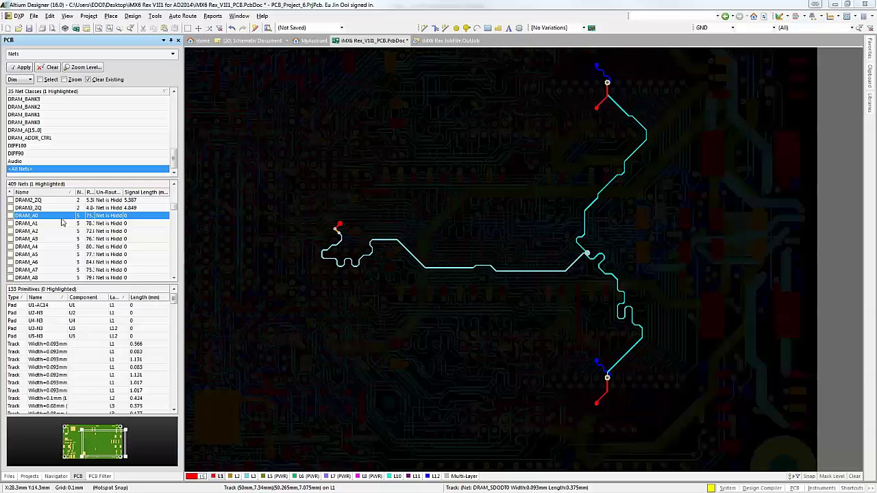
# Step: Highlight nets DRAM_A1 to DRAM_A6 one after another to compare their routes, and return to DRAM_A0
pyautogui.click(52, 224)
pyautogui.click(50, 232)
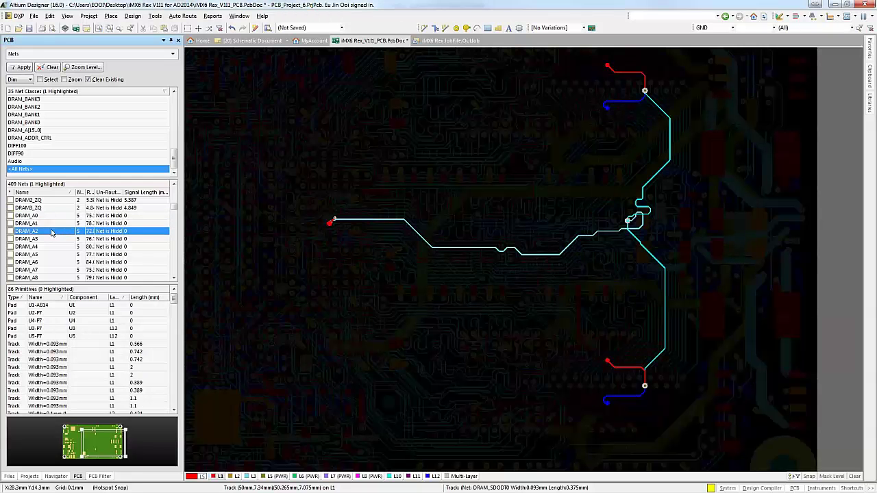
pyautogui.click(47, 239)
pyautogui.click(47, 247)
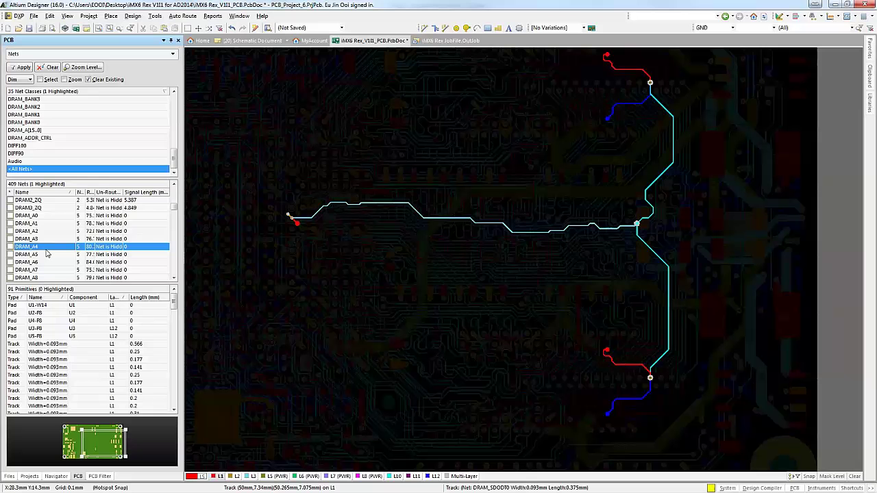
pyautogui.click(47, 254)
pyautogui.click(45, 262)
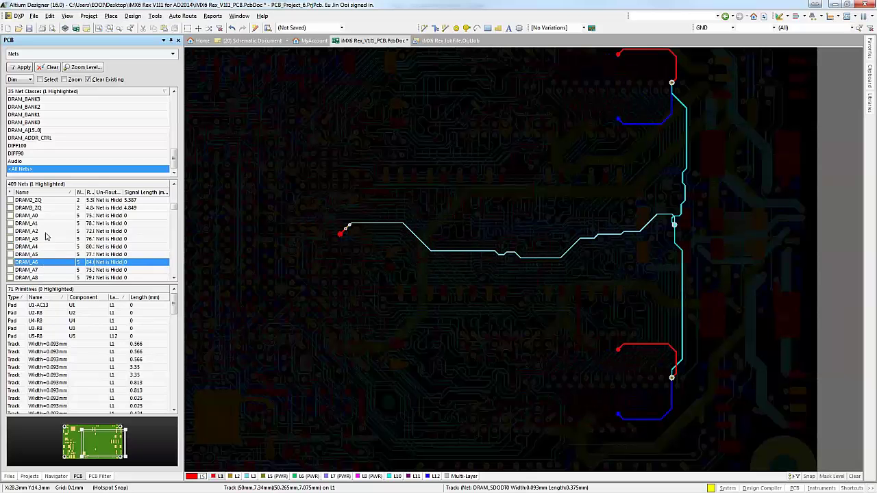
pyautogui.click(40, 216)
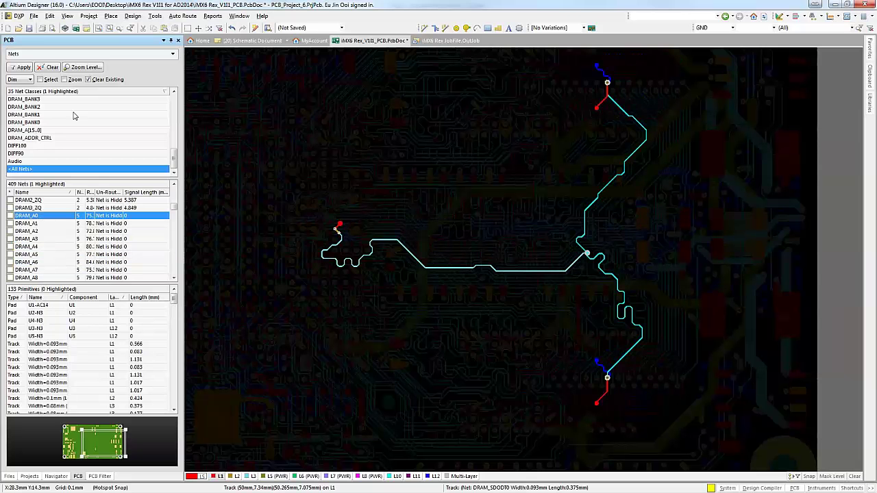
# Step: Run the xSignals Wizard for the On-Board DDR3 / DDR4 circuit with a data bus width of 8
pyautogui.click(132, 16)
pyautogui.moveTo(162, 102)
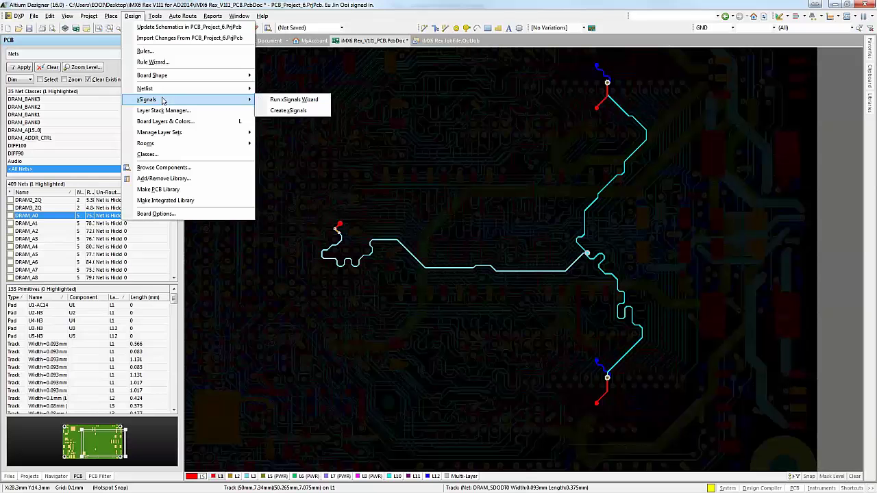
pyautogui.click(296, 100)
pyautogui.click(530, 359)
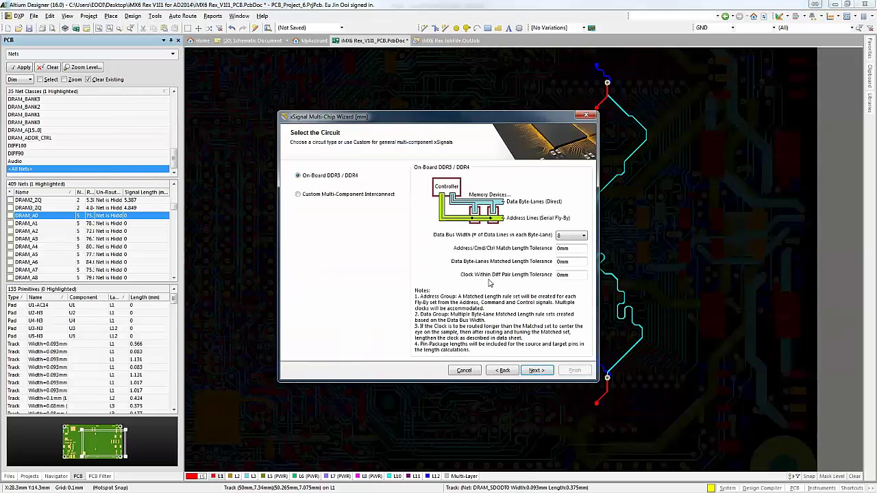
pyautogui.click(579, 234)
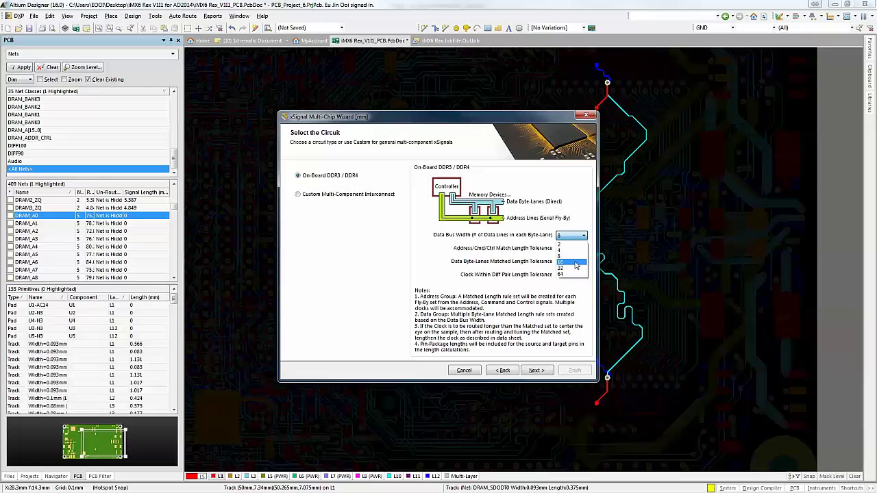
pyautogui.click(535, 284)
pyautogui.click(536, 370)
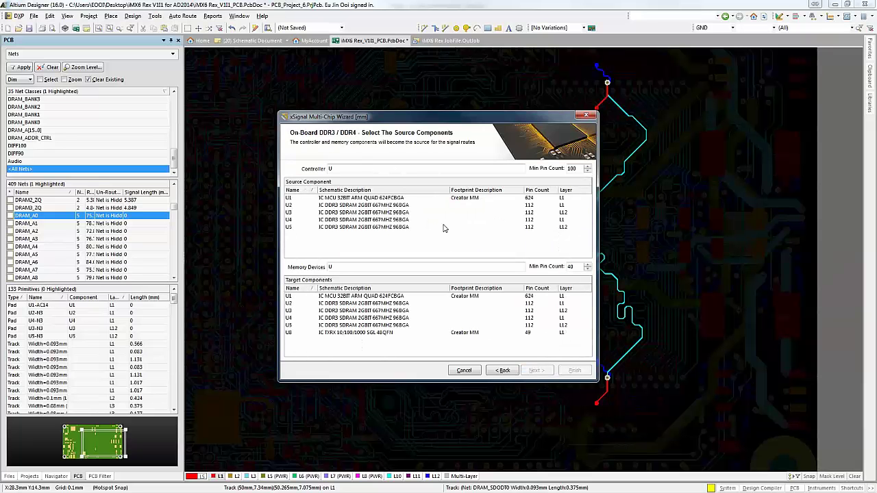
# Step: Choose U1 as the source component and U2 as the target memory device for the xSignals
pyautogui.click(324, 198)
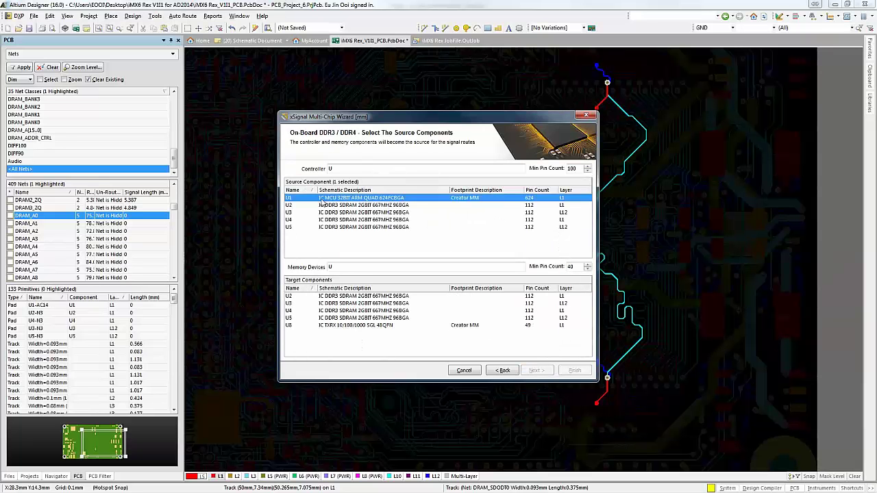
pyautogui.click(353, 296)
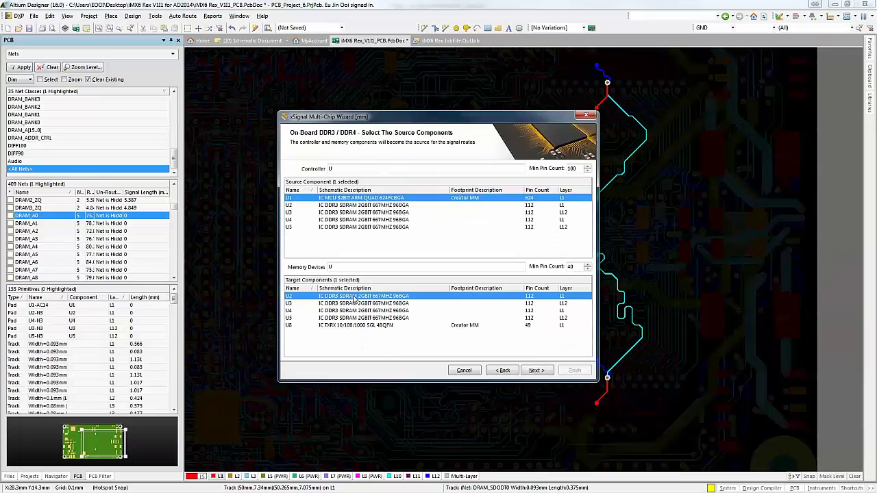
pyautogui.click(528, 374)
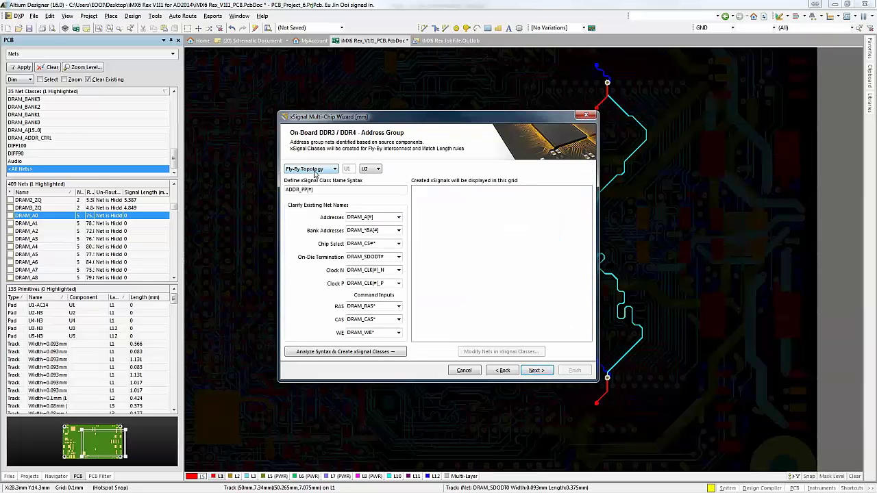
# Step: Try T-Branch Topology for the address group and return to Fly-By Topology
pyautogui.click(314, 171)
pyautogui.click(305, 185)
pyautogui.click(317, 170)
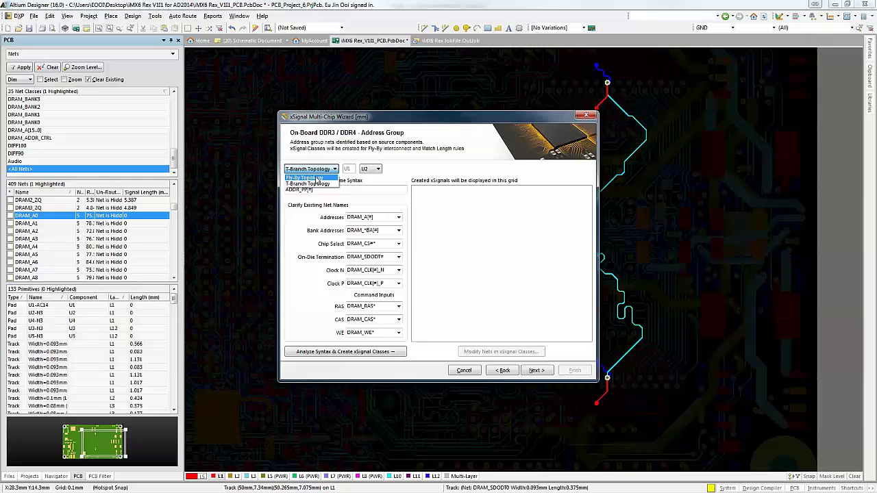
pyautogui.click(315, 178)
# Step: Check the Addresses and Bank Addresses net name choices and create the address group's xSignal classes from the existing syntax
pyautogui.click(398, 217)
pyautogui.click(398, 217)
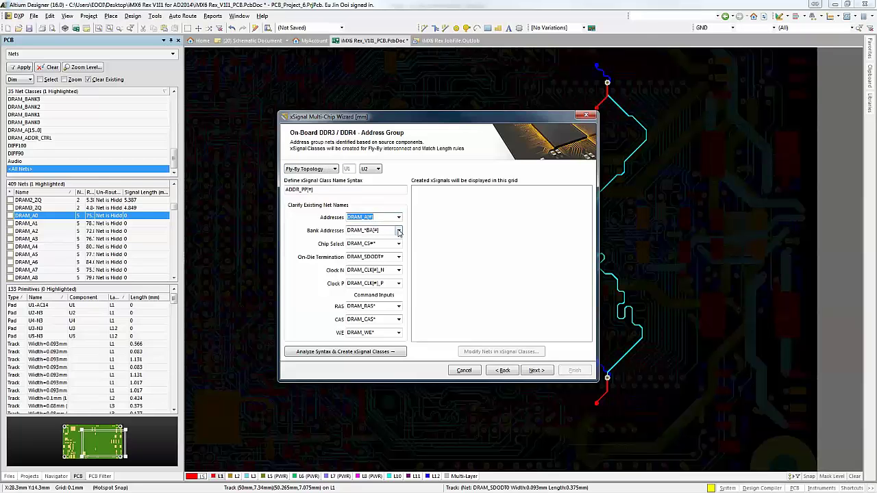
pyautogui.click(398, 231)
pyautogui.click(399, 231)
pyautogui.click(379, 352)
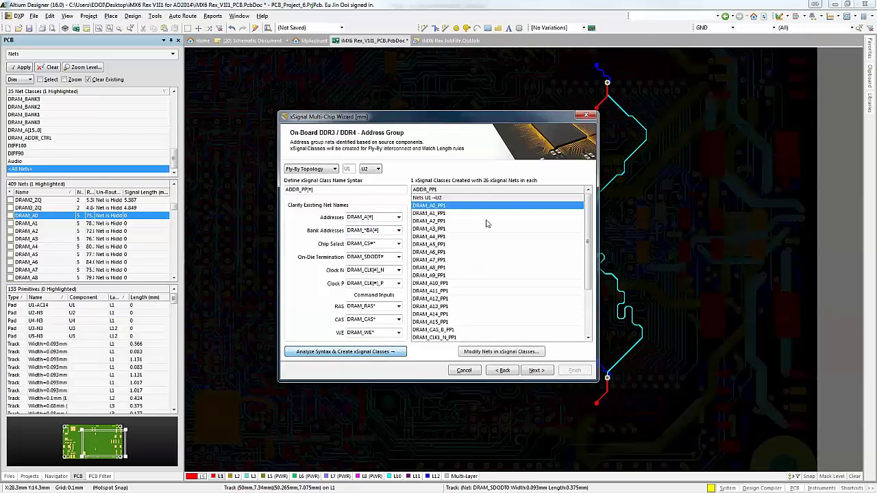
pyautogui.moveTo(587, 261)
pyautogui.mouseDown()
pyautogui.moveTo(593, 315)
pyautogui.moveTo(590, 247)
pyautogui.mouseUp()
# Step: Create the data group's byte-lane xSignal classes with the DATA_BL[#] syntax and finish the wizard
pyautogui.click(536, 370)
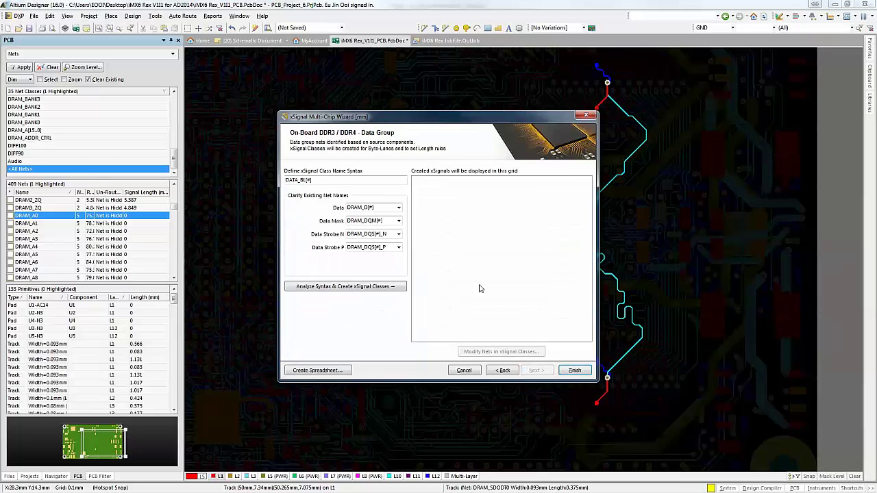
pyautogui.click(368, 287)
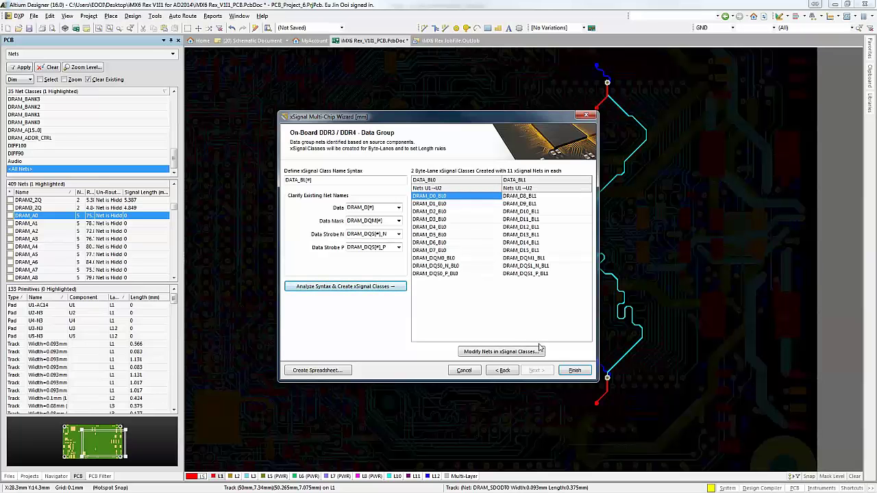
pyautogui.click(572, 370)
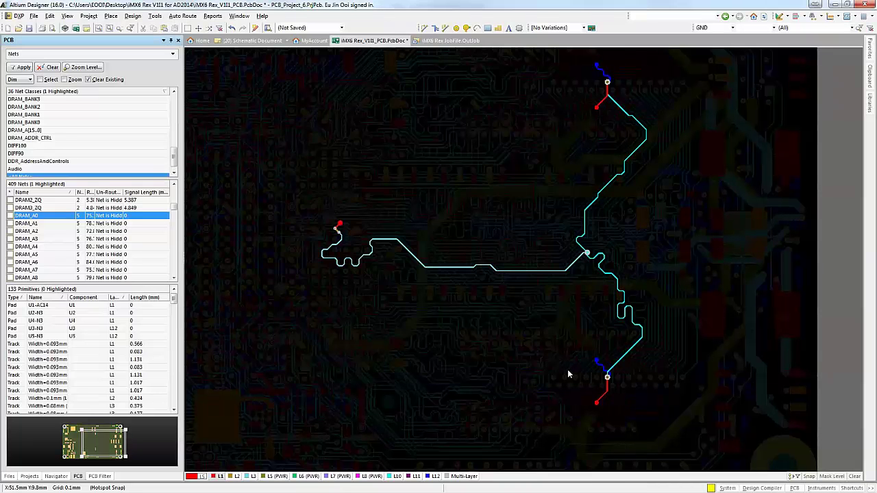
# Step: List the board's xSignals and examine the routes and signal lengths of classes DATA_BL1, DATA_BL0 and ADDR_PP1
pyautogui.click(69, 53)
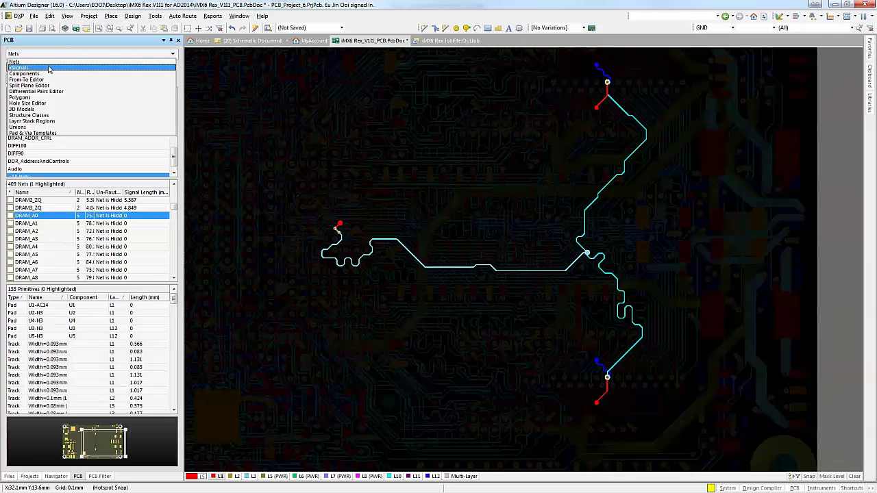
pyautogui.click(38, 91)
pyautogui.click(20, 99)
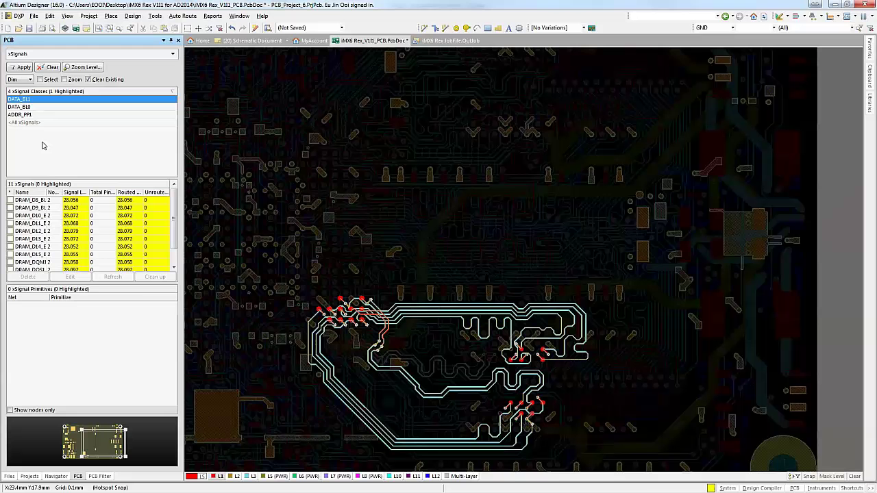
pyautogui.scroll(-1, 171, 237)
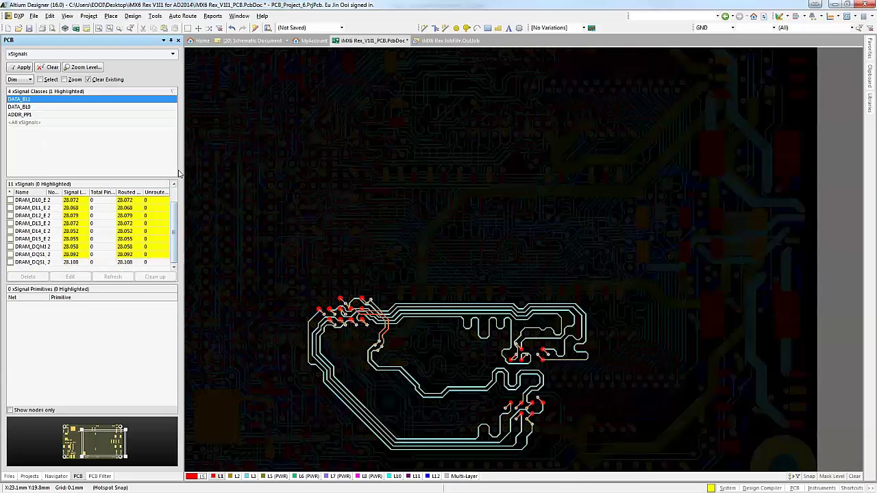
pyautogui.moveTo(181, 179); pyautogui.dragTo(248, 180)
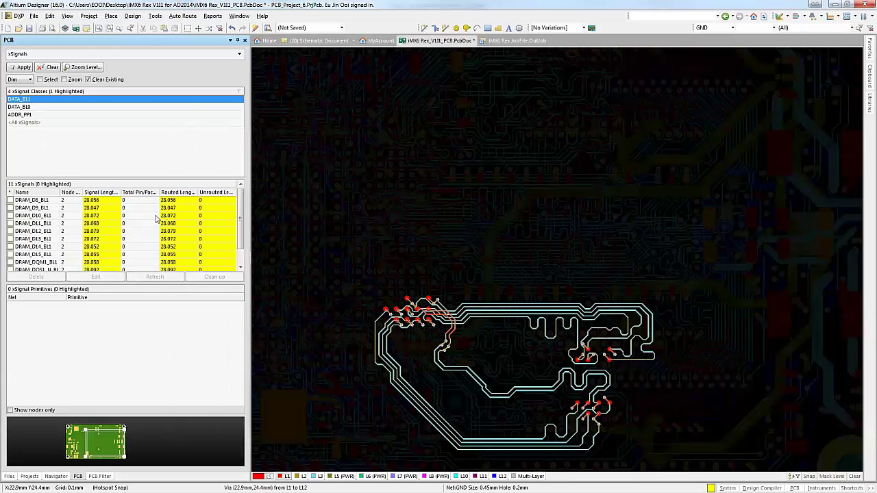
pyautogui.click(39, 108)
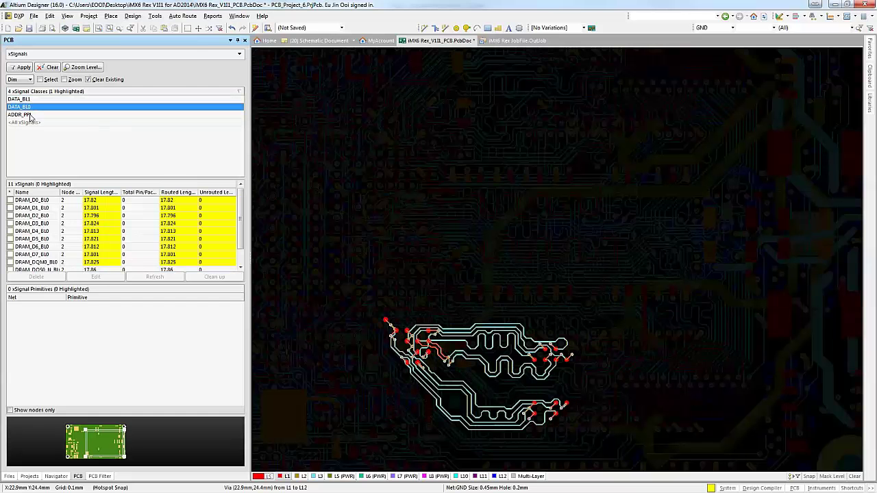
pyautogui.click(36, 115)
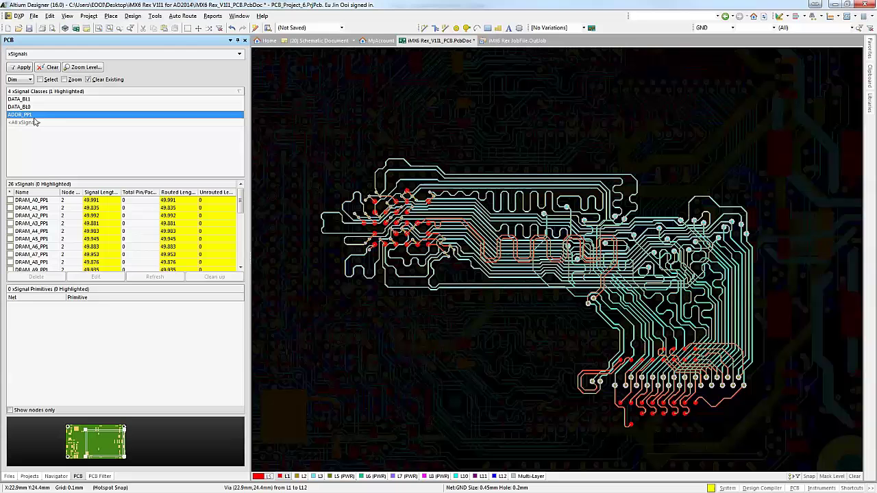
# Step: Open the design rules and examine the matched-length rules for the DDR clocks and strobes, DATA_BL1, DATA_BL0 and ADDR_PP1
pyautogui.click(132, 16)
pyautogui.click(143, 57)
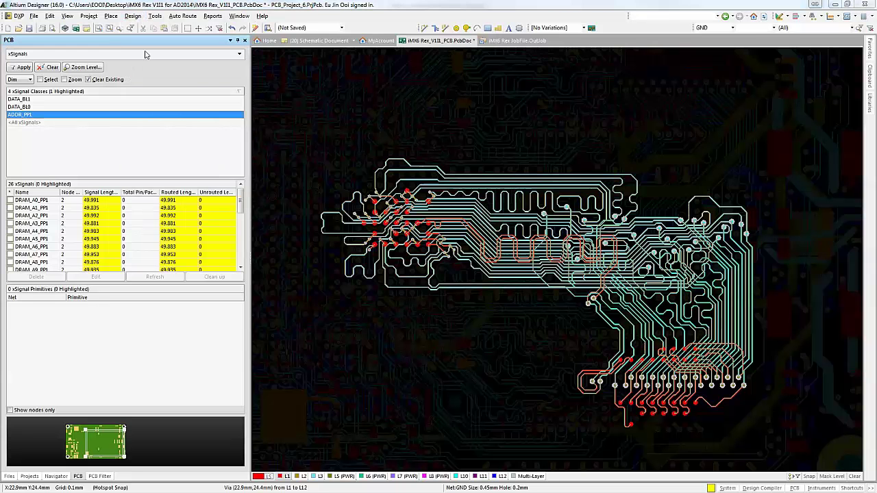
pyautogui.click(402, 308)
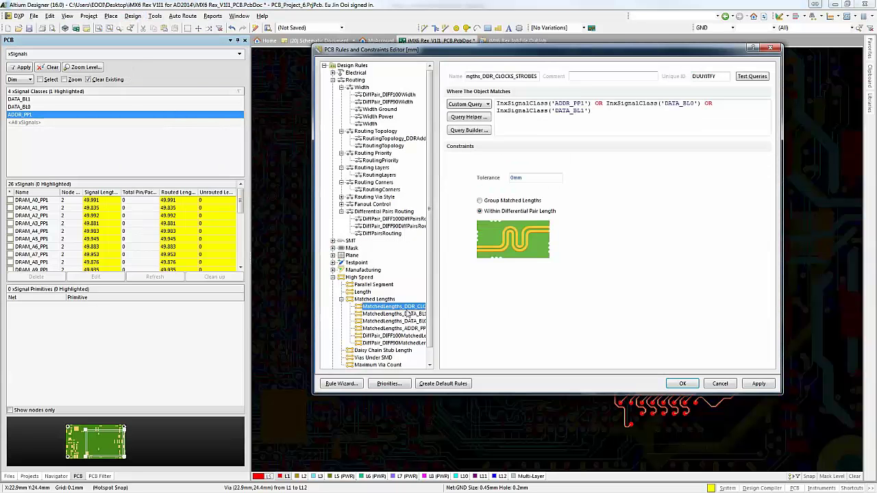
pyautogui.moveTo(529, 177); pyautogui.dragTo(503, 178)
pyautogui.click(404, 314)
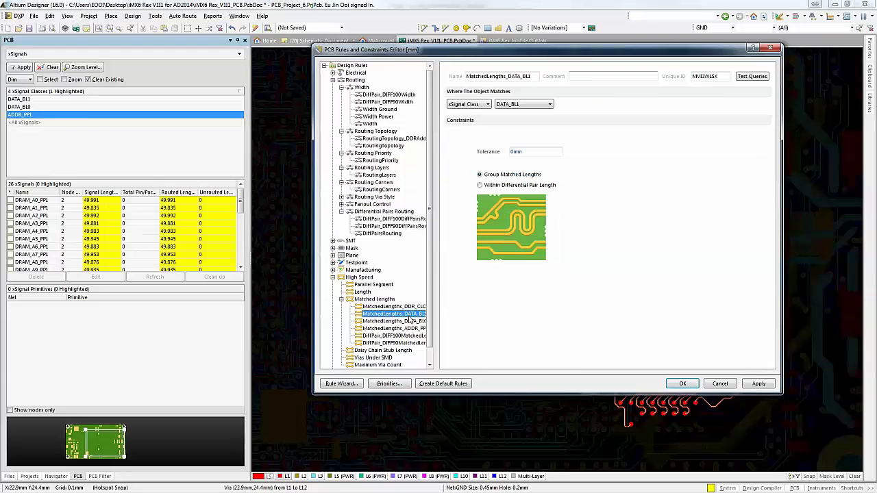
pyautogui.click(404, 321)
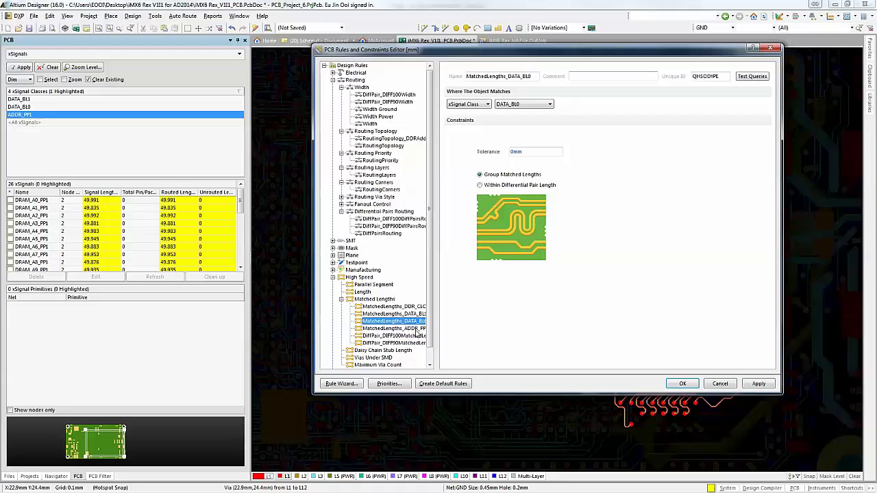
pyautogui.click(411, 329)
pyautogui.click(513, 105)
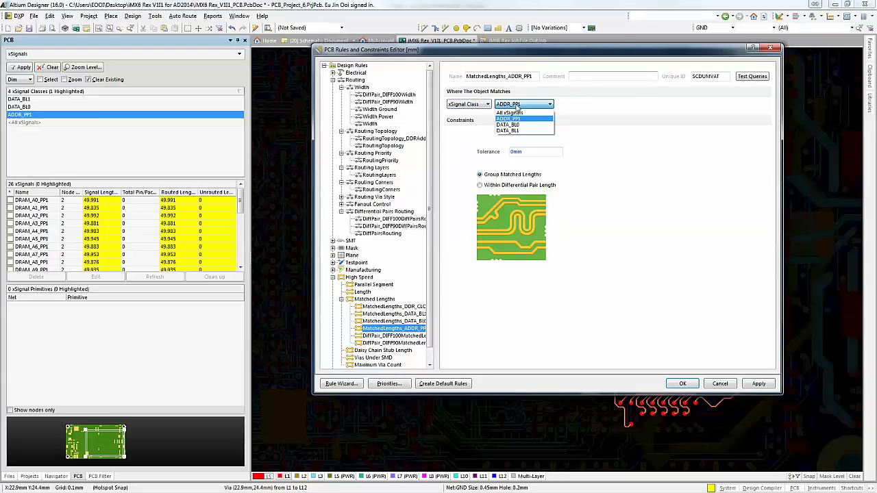
pyautogui.click(515, 105)
pyautogui.click(396, 307)
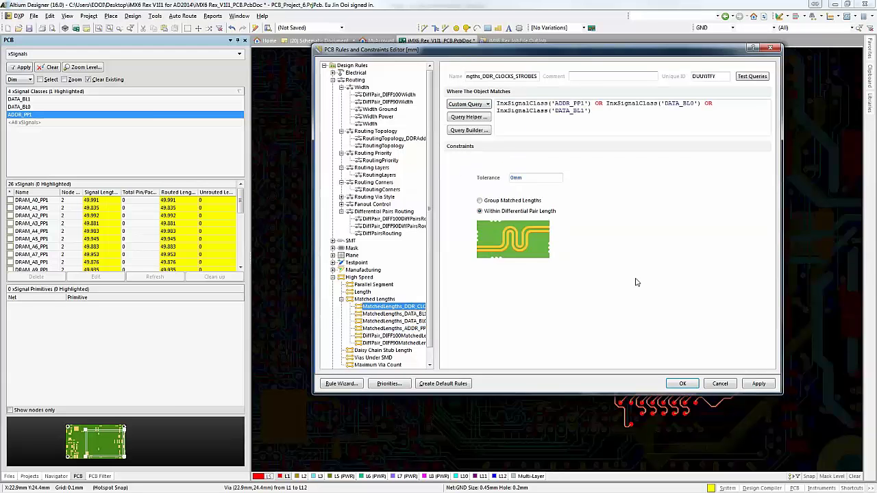
pyautogui.click(719, 384)
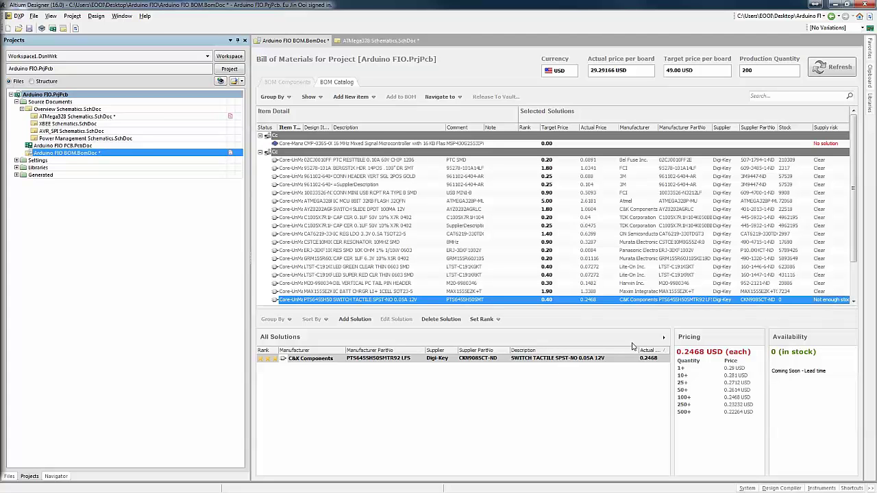
# Step: Add the C&K Components part KSC422G 70SH LFS from Arrow as a new solution for the tactile switch PTS645SH50SMTR92 LFS
pyautogui.click(647, 358)
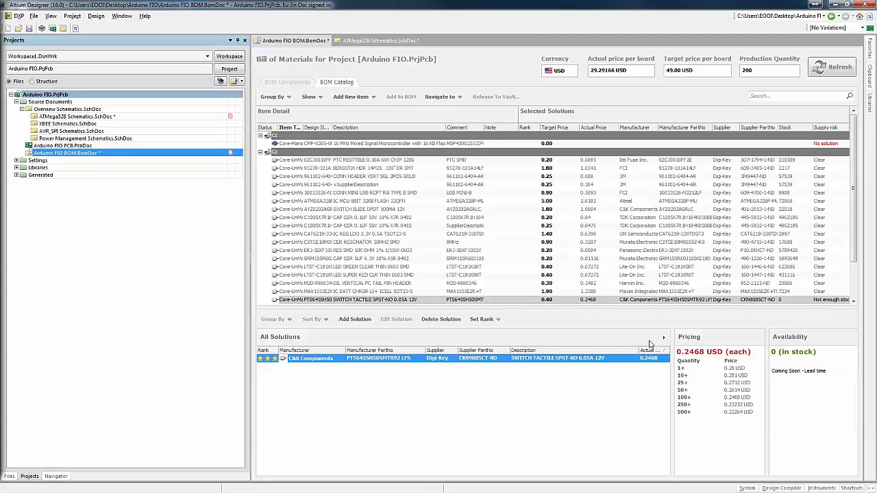
pyautogui.click(663, 338)
pyautogui.click(688, 350)
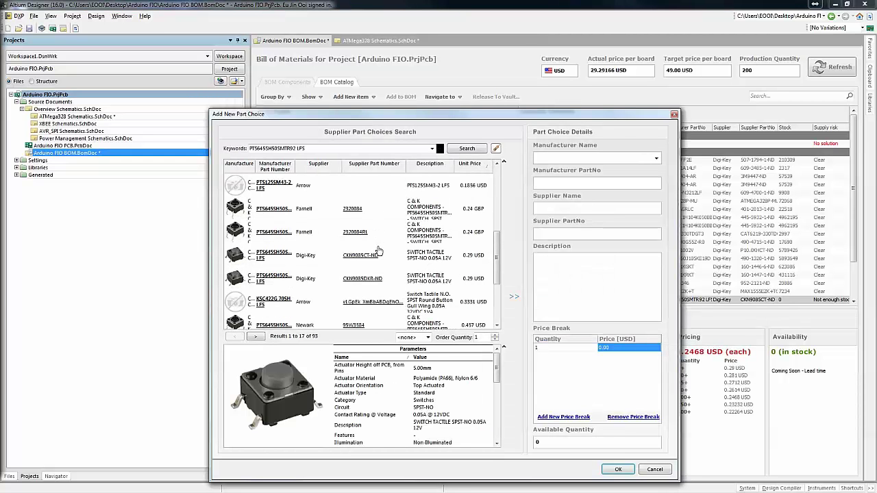
pyautogui.click(485, 296)
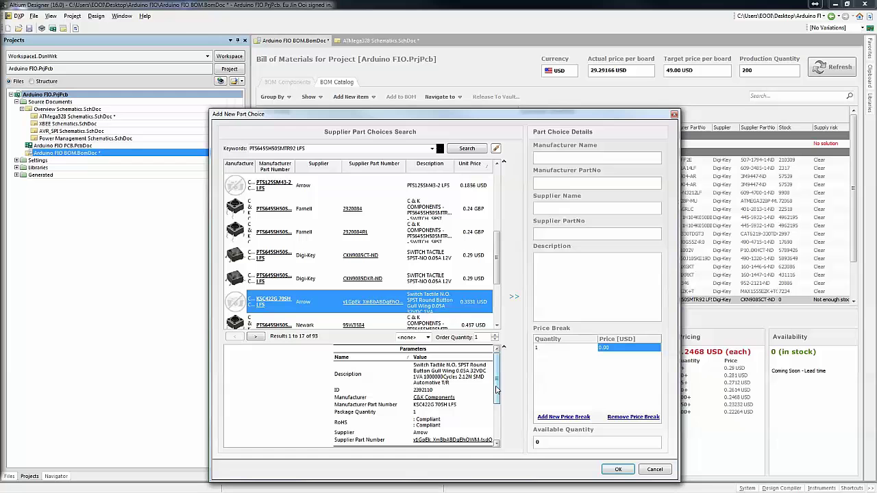
pyautogui.scroll(-3, 496, 389)
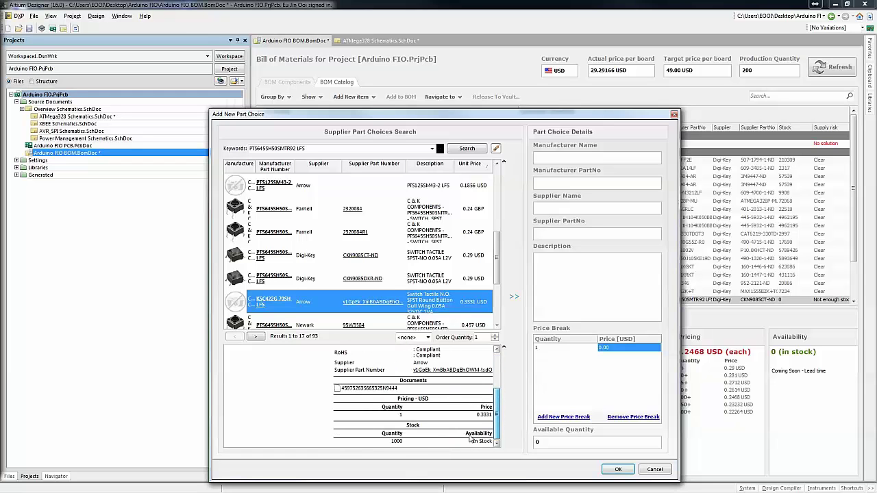
pyautogui.click(466, 442)
pyautogui.click(514, 296)
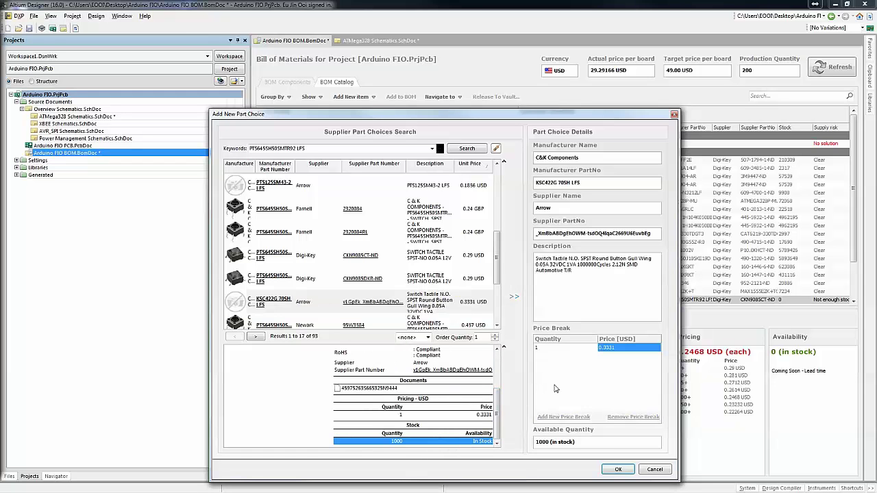
pyautogui.click(616, 468)
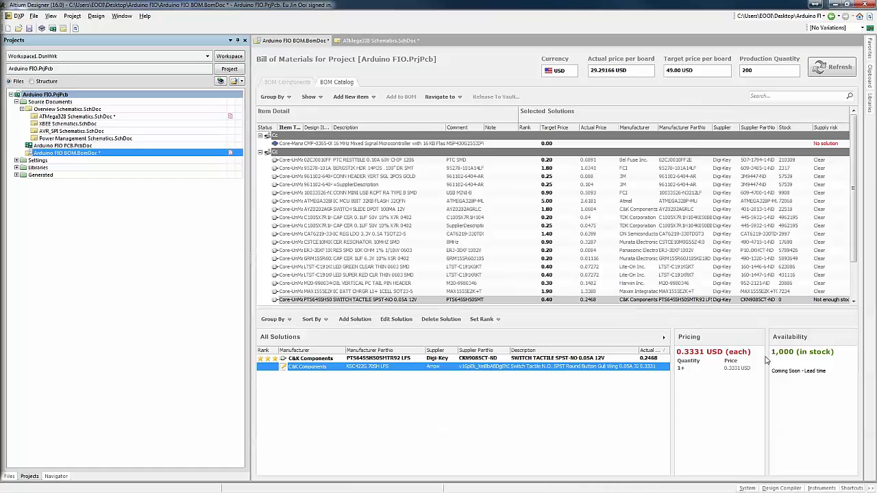
# Step: Give the Arrow solution KSC422G 70SH LFS the three-star rank
pyautogui.rightClick(549, 371)
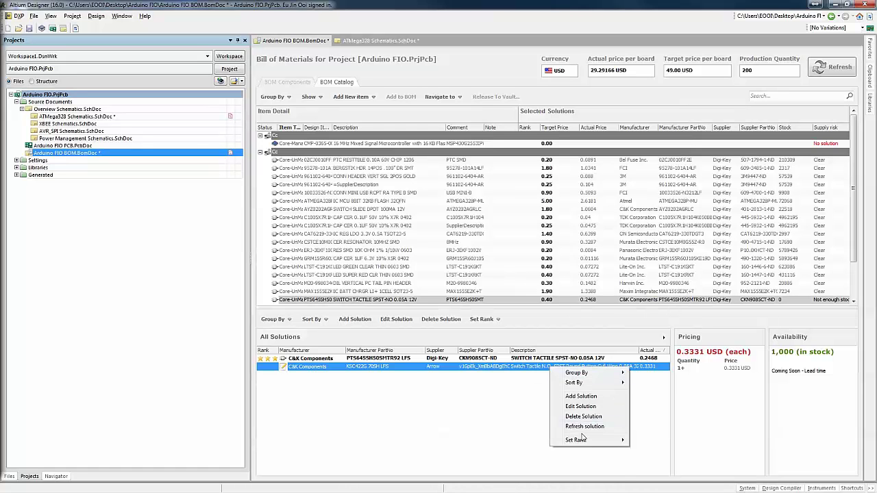
pyautogui.moveTo(582, 440)
pyautogui.click(668, 440)
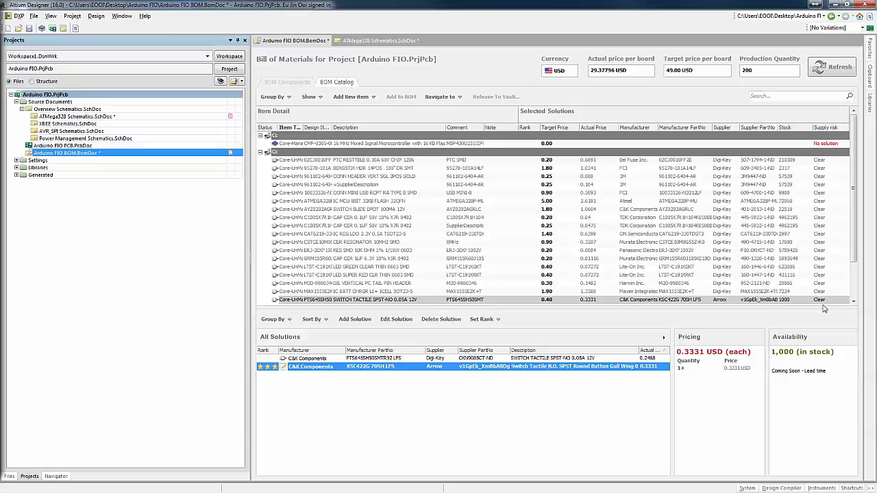
# Step: Start adding an alternative item for microcontroller MSP430G2553IPW28R, search the vault for msp430g2203 and enlarge the component chooser
pyautogui.click(471, 145)
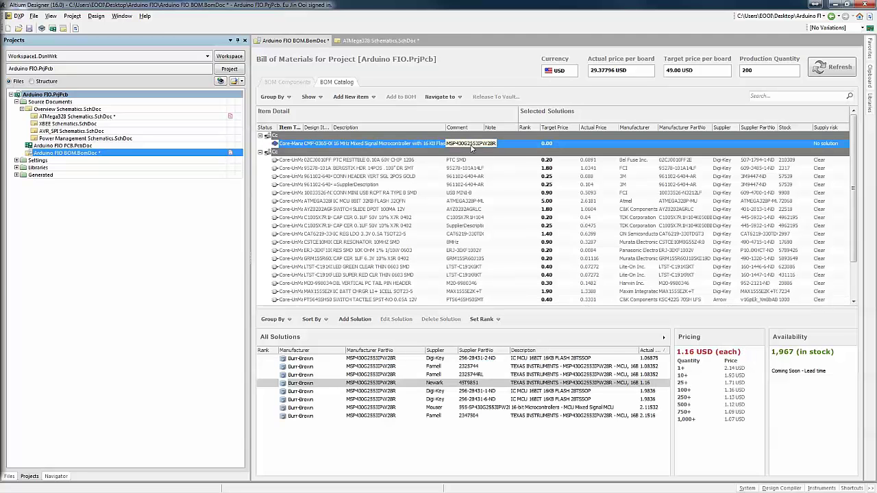
pyautogui.rightClick(478, 147)
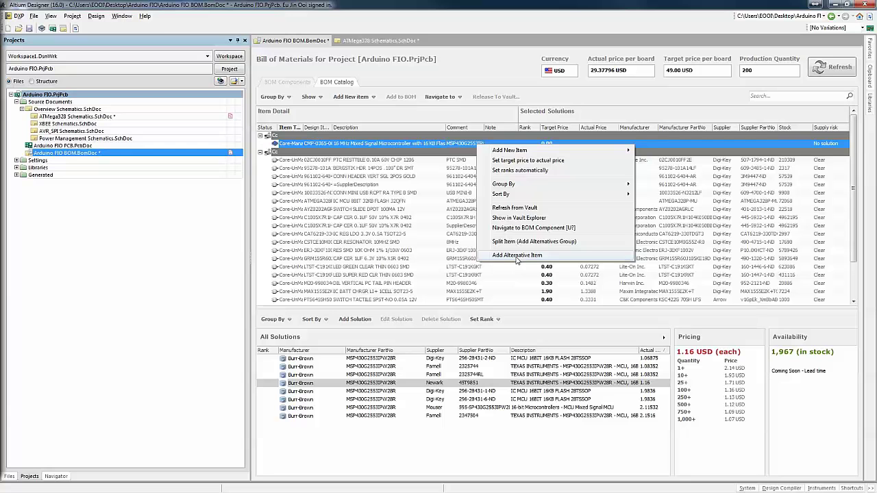
pyautogui.click(517, 256)
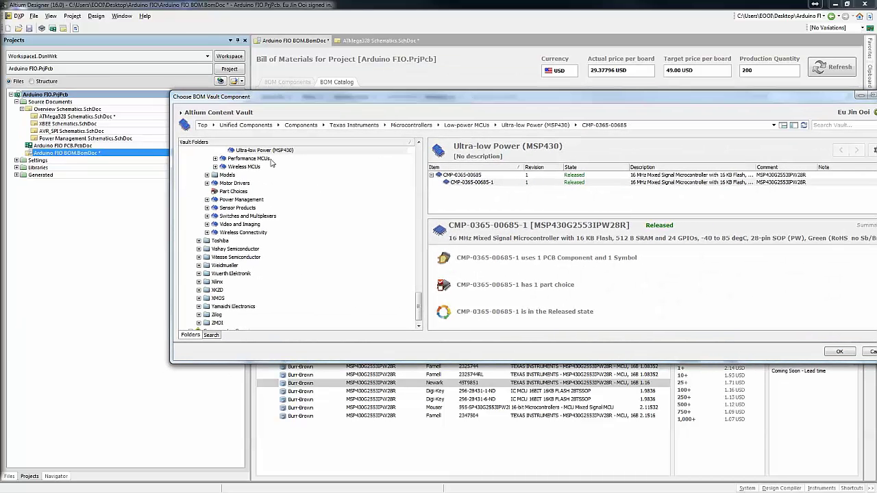
pyautogui.click(266, 150)
pyautogui.click(821, 125)
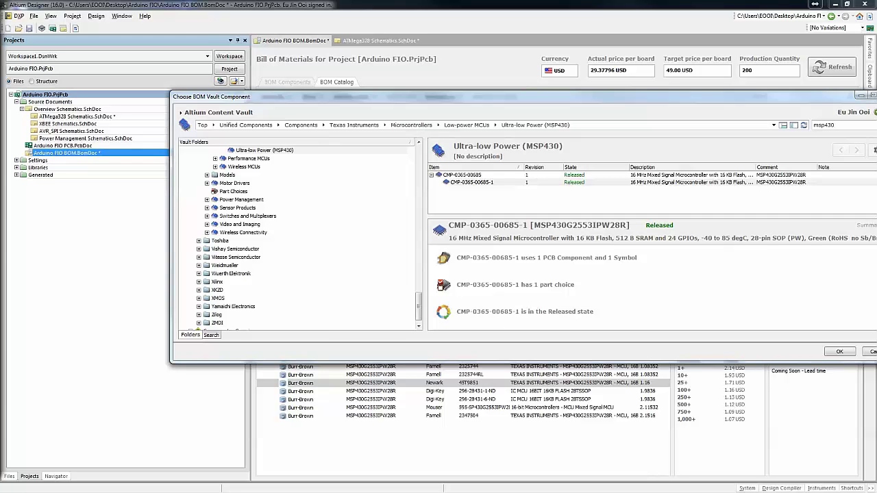
pyautogui.press('Return')
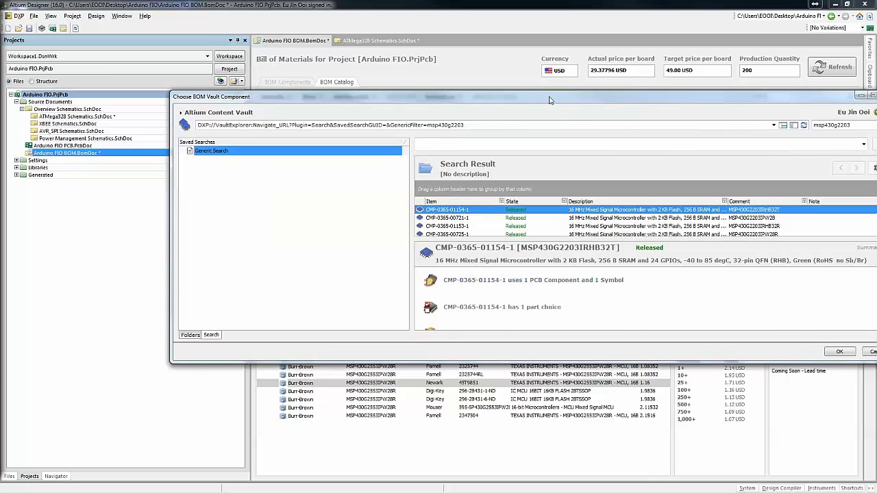
pyautogui.moveTo(548, 100); pyautogui.dragTo(380, 101)
pyautogui.moveTo(734, 364); pyautogui.dragTo(771, 477)
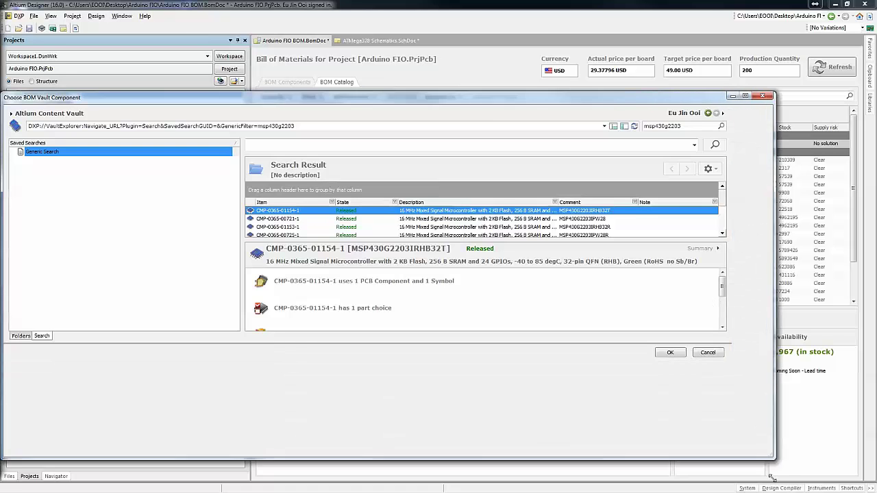
pyautogui.click(759, 308)
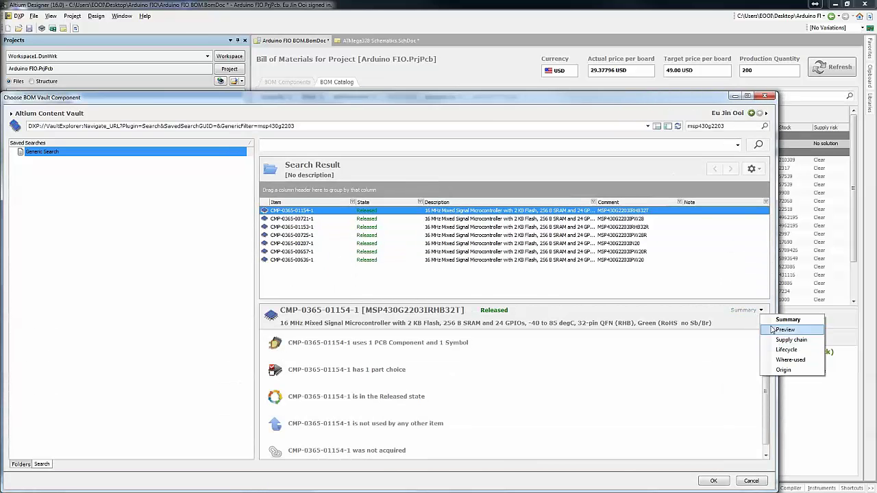
pyautogui.click(773, 330)
pyautogui.click(563, 221)
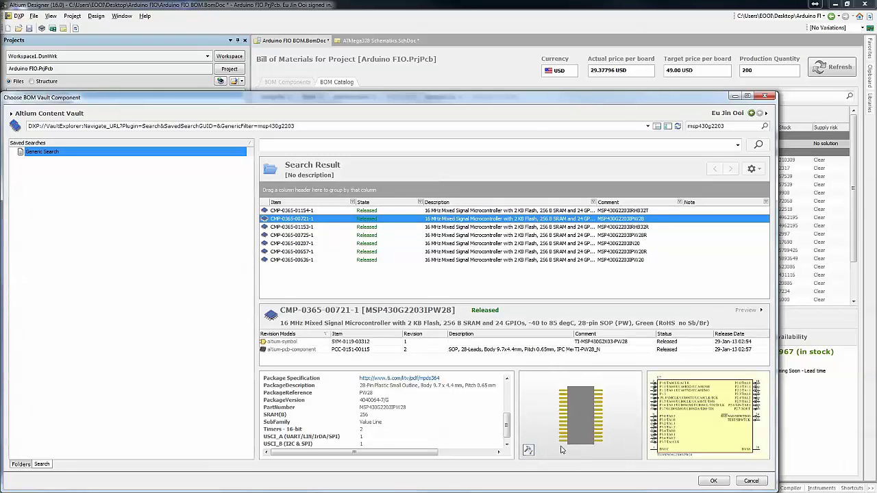
pyautogui.moveTo(565, 445)
pyautogui.mouseDown()
pyautogui.moveTo(579, 411)
pyautogui.moveTo(565, 433)
pyautogui.mouseUp()
pyautogui.click(527, 451)
pyautogui.click(558, 462)
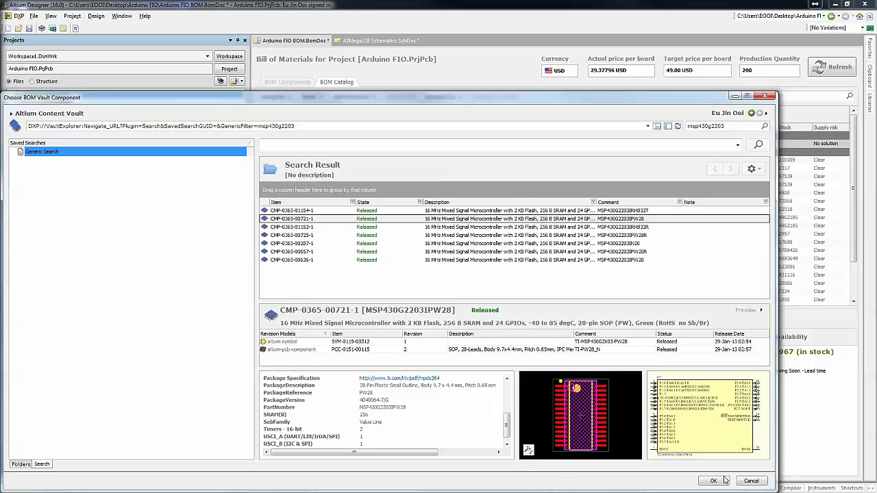
# Step: Examine the supply chain of MSP430G2203IPW28, including the Digi-Key pricing and availability, and return to its summary
pyautogui.click(757, 315)
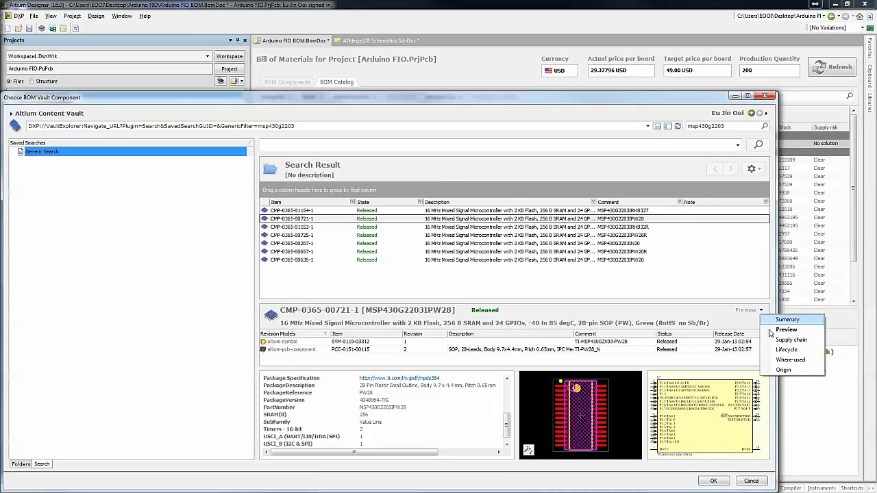
pyautogui.click(775, 345)
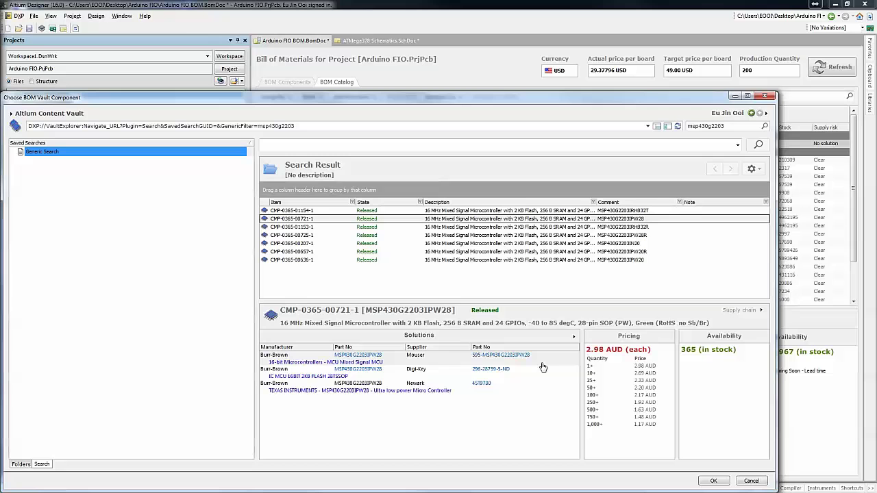
pyautogui.click(433, 372)
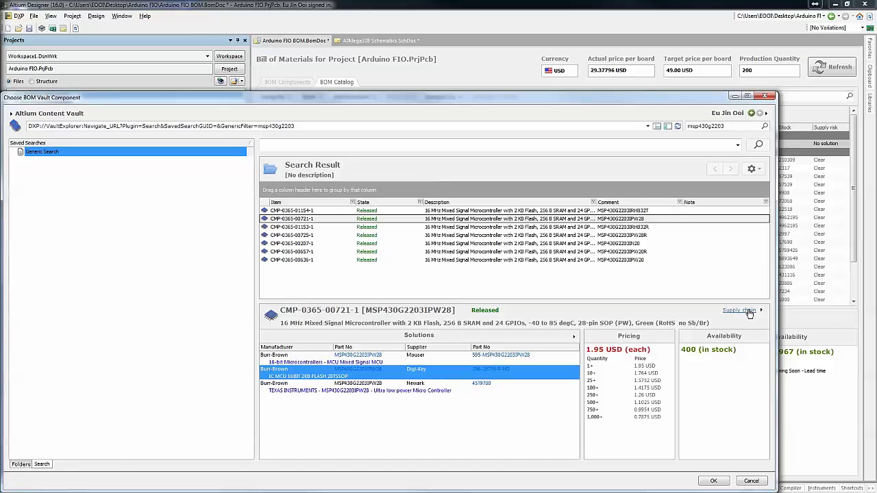
pyautogui.click(753, 313)
pyautogui.click(774, 319)
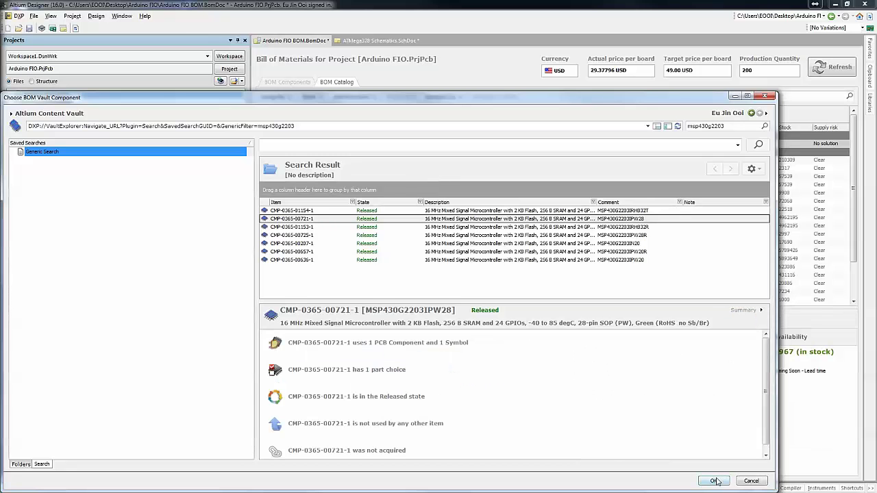
pyautogui.click(753, 311)
pyautogui.click(771, 333)
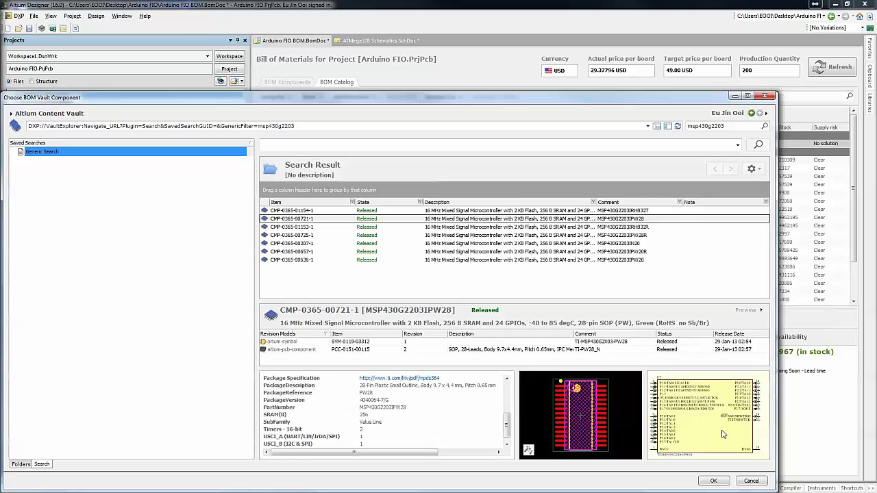
pyautogui.click(716, 481)
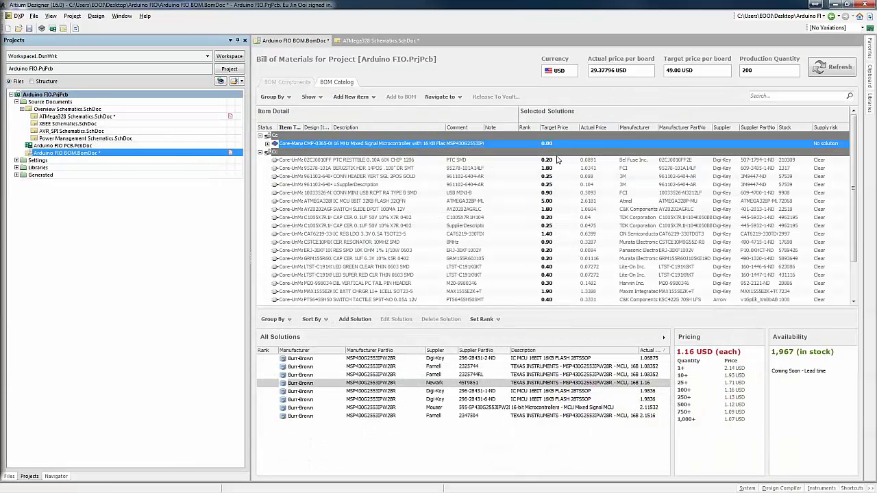
pyautogui.click(315, 152)
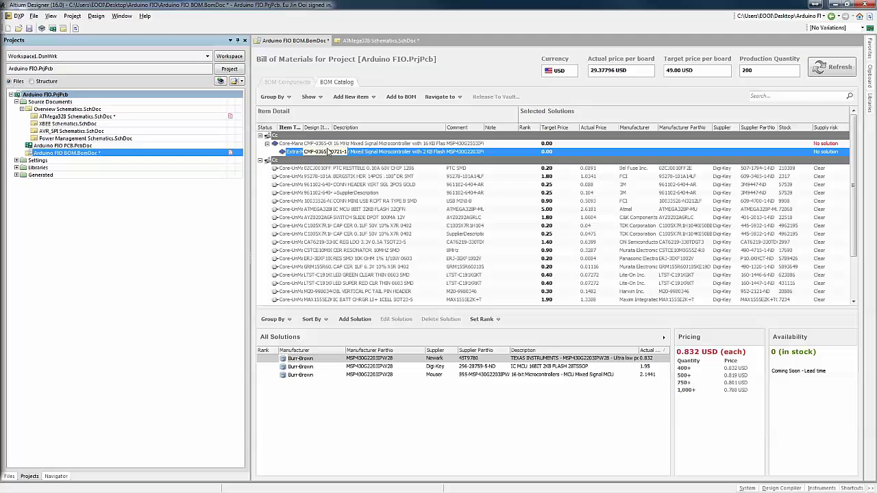
pyautogui.click(329, 145)
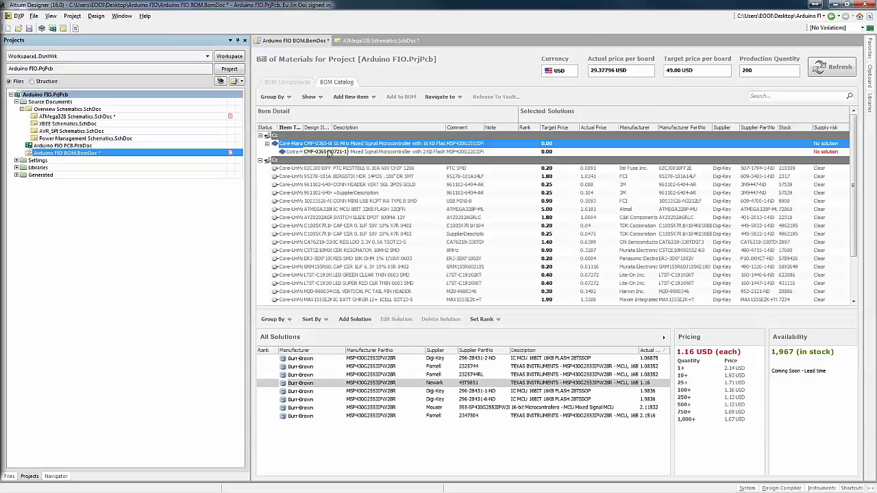
pyautogui.click(330, 152)
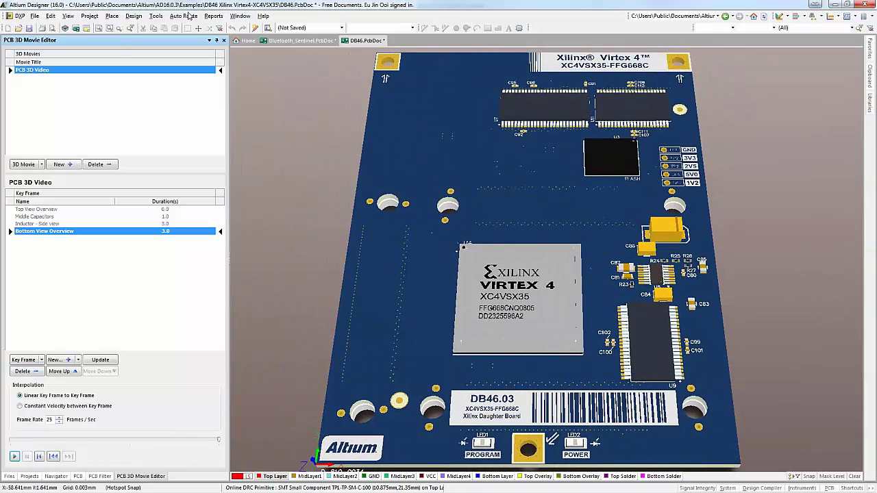
# Step: Export the DB46 board as the 3D PDF DB46.pdf on the Desktop, using the 3D movie views
pyautogui.click(34, 15)
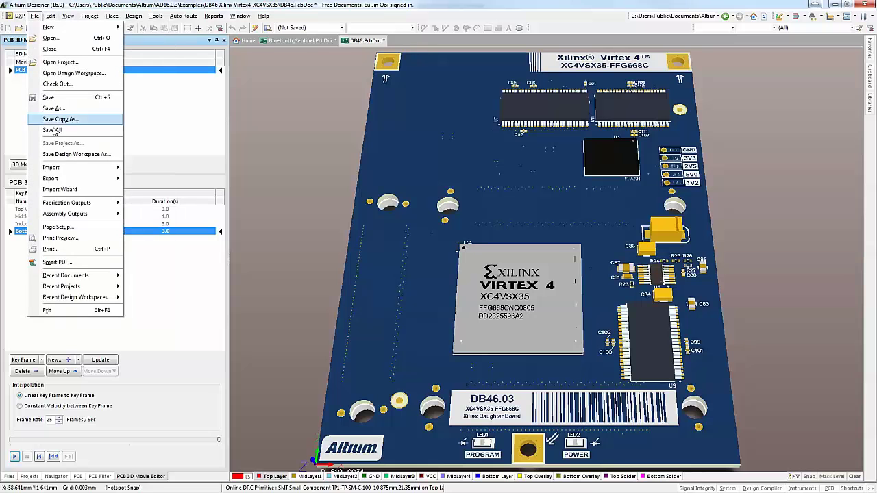
pyautogui.moveTo(55, 178)
pyautogui.click(165, 319)
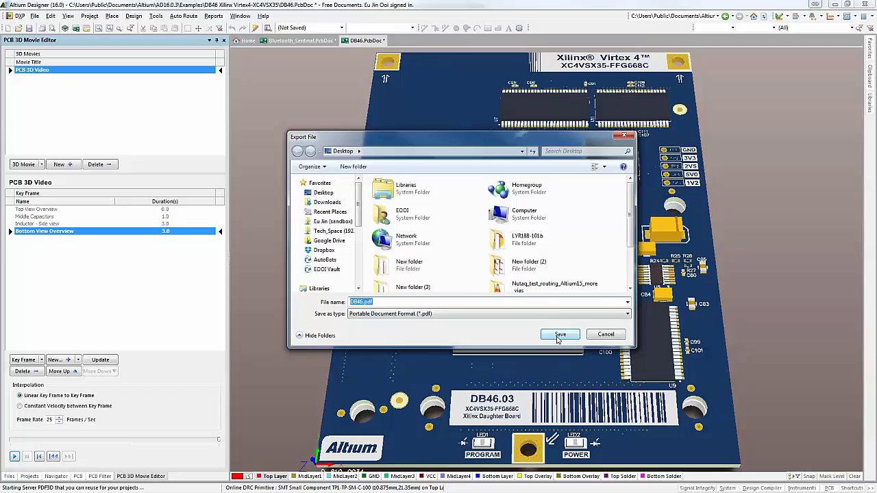
pyautogui.click(559, 335)
pyautogui.click(453, 284)
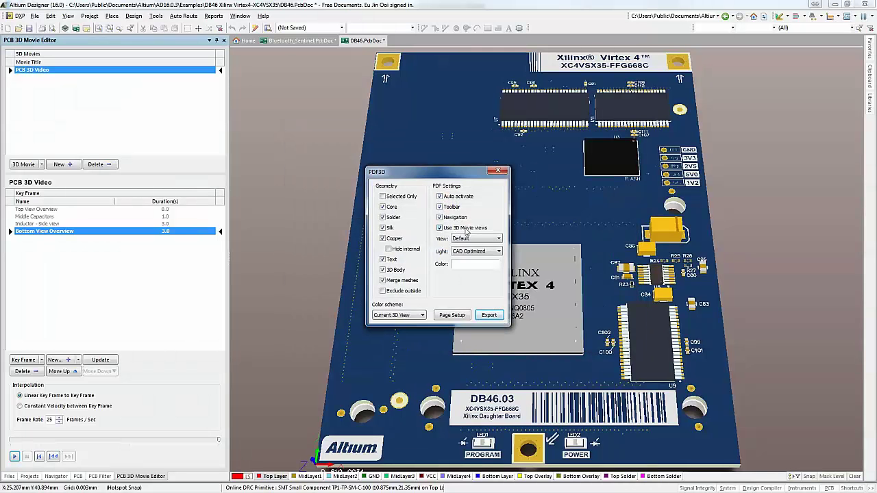
pyautogui.click(498, 171)
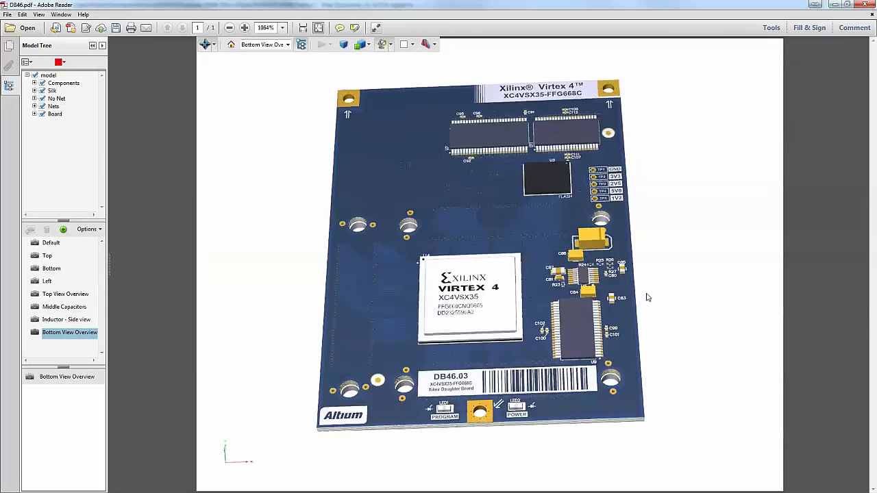
# Step: Examine the exported PDF model through the Top View Overview, Middle Capacitors, Inductor - Side view and Bottom View Overview views, rotating it freely as well
pyautogui.moveTo(646, 297); pyautogui.dragTo(563, 309)
pyautogui.click(50, 295)
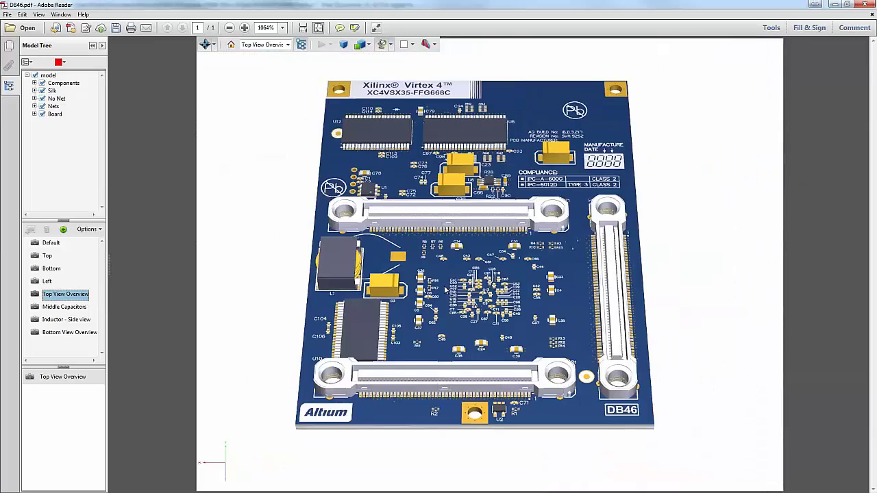
pyautogui.click(66, 306)
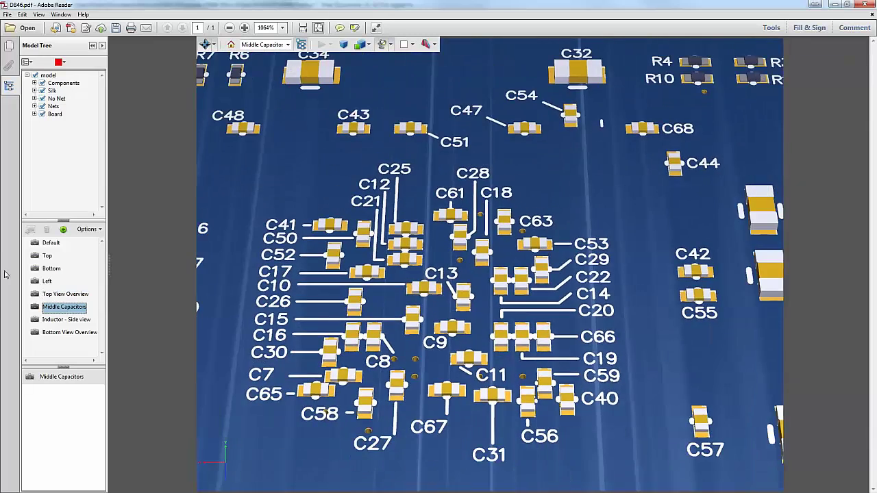
pyautogui.click(66, 319)
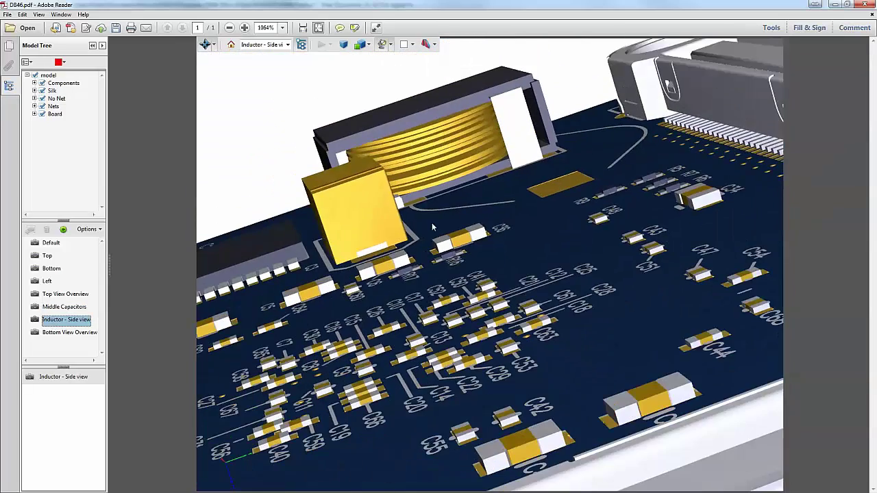
pyautogui.click(70, 332)
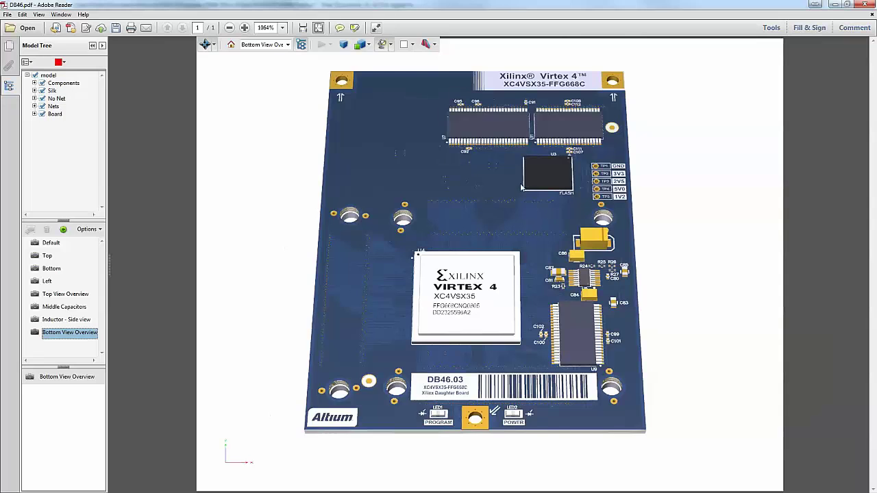
pyautogui.moveTo(695, 197); pyautogui.dragTo(309, 182)
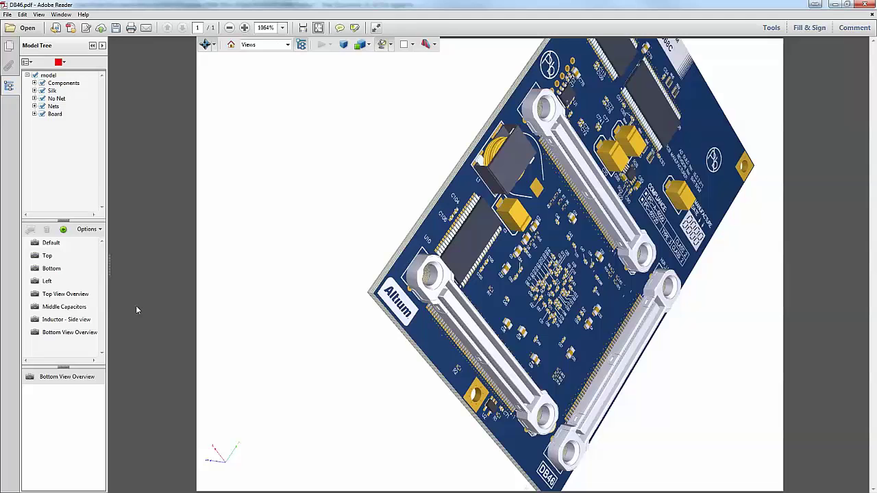
pyautogui.click(76, 333)
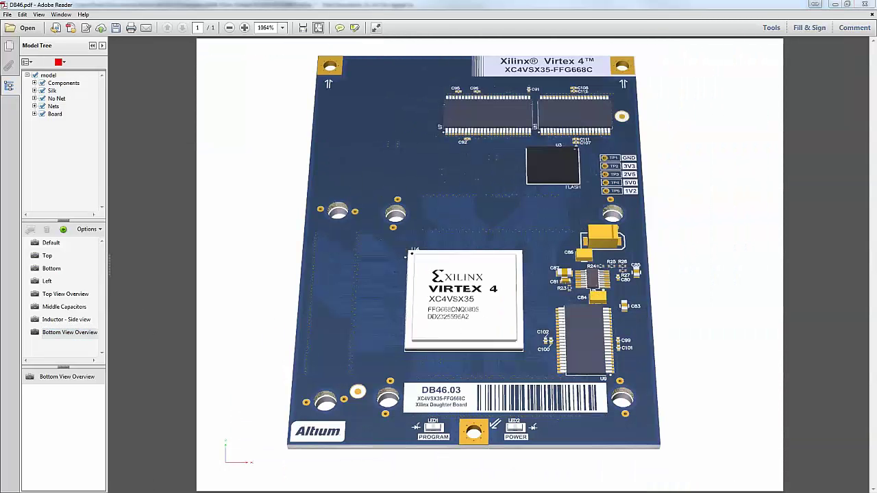
# Step: Inspect the PDF's document properties, including its title, author, subject and keywords
pyautogui.click(7, 15)
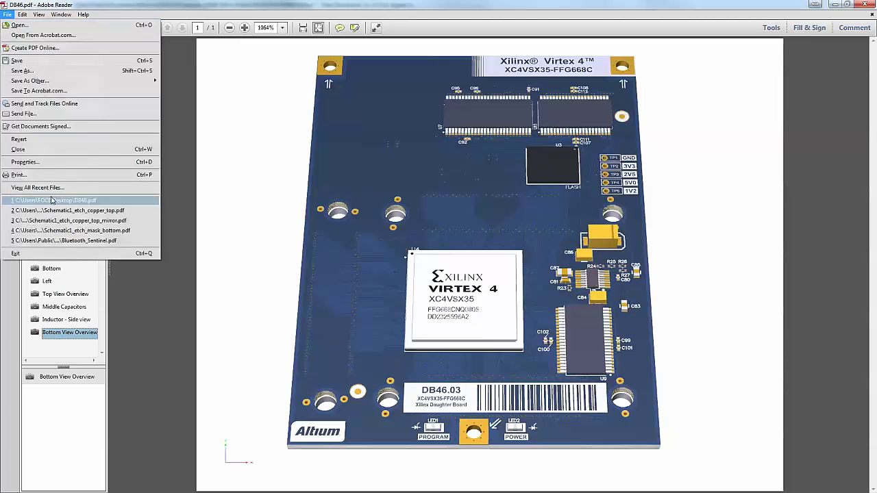
pyautogui.click(29, 162)
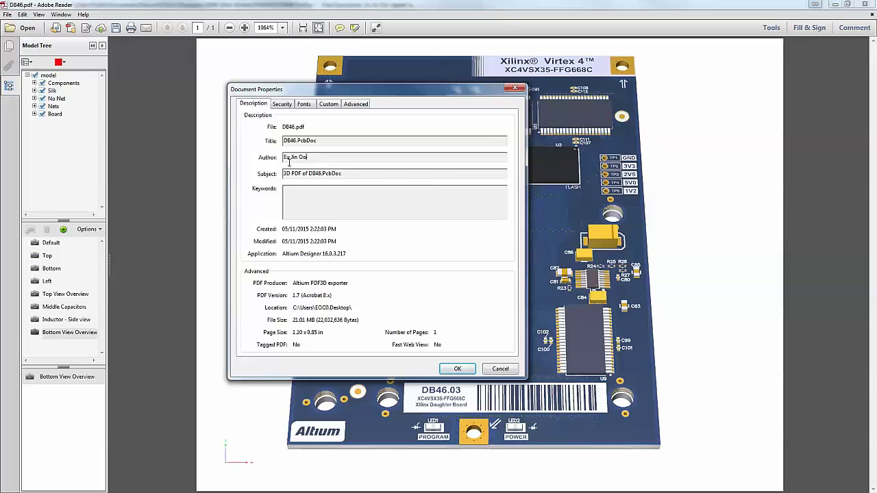
pyautogui.click(296, 177)
pyautogui.click(308, 215)
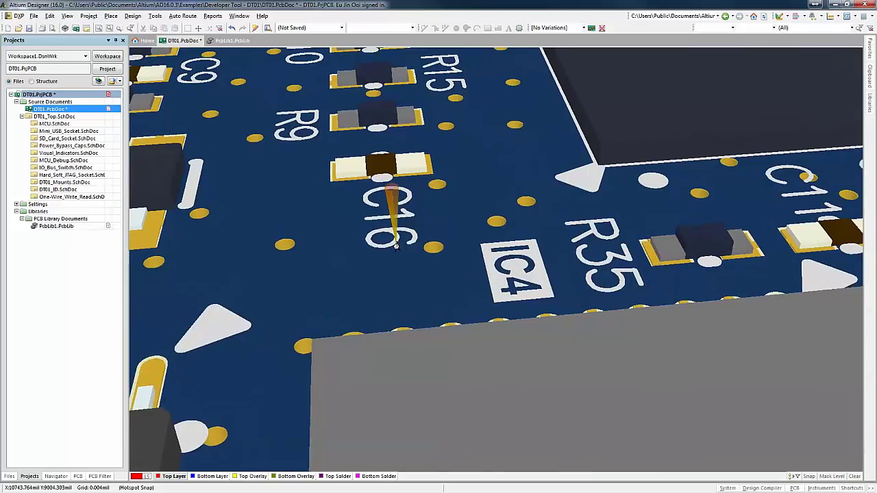
# Step: In the DT01 board document in Altium Designer, lower the enclosure 3D body's color opacity to the minimum and inspect the board inside
pyautogui.press('shift')
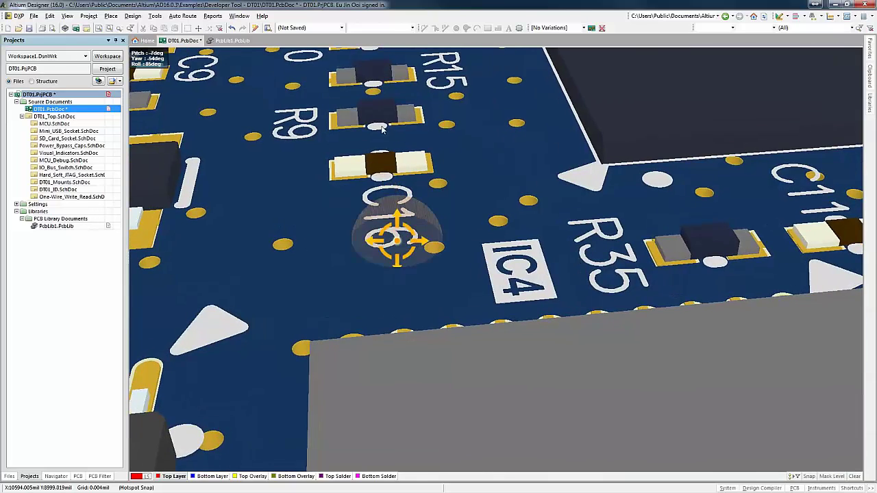
pyautogui.keyDown('shift'); pyautogui.moveTo(388, 119); pyautogui.dragTo(397, 81, button='right'); pyautogui.keyUp('shift')
pyautogui.press('shift')
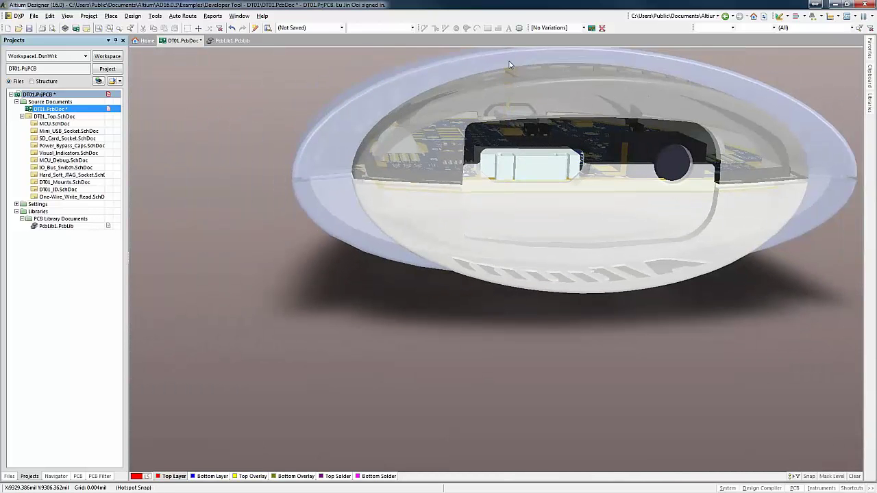
pyautogui.click(309, 154)
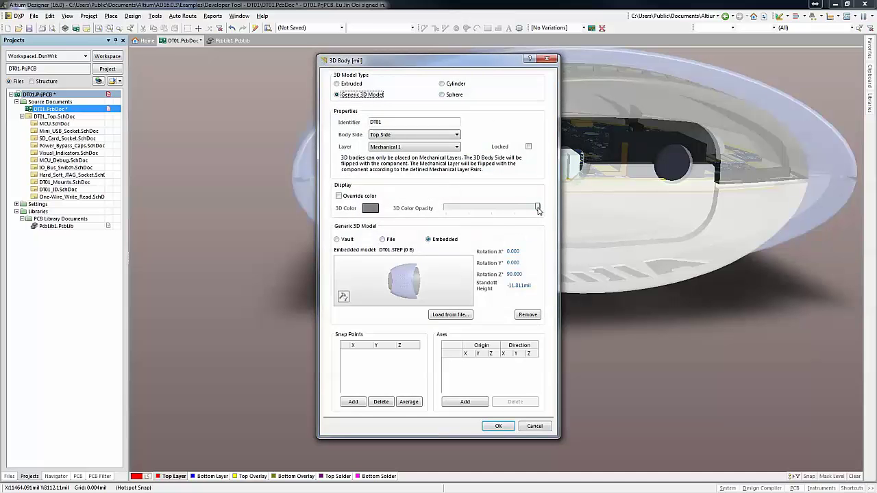
pyautogui.moveTo(538, 208); pyautogui.dragTo(445, 208)
pyautogui.click(488, 426)
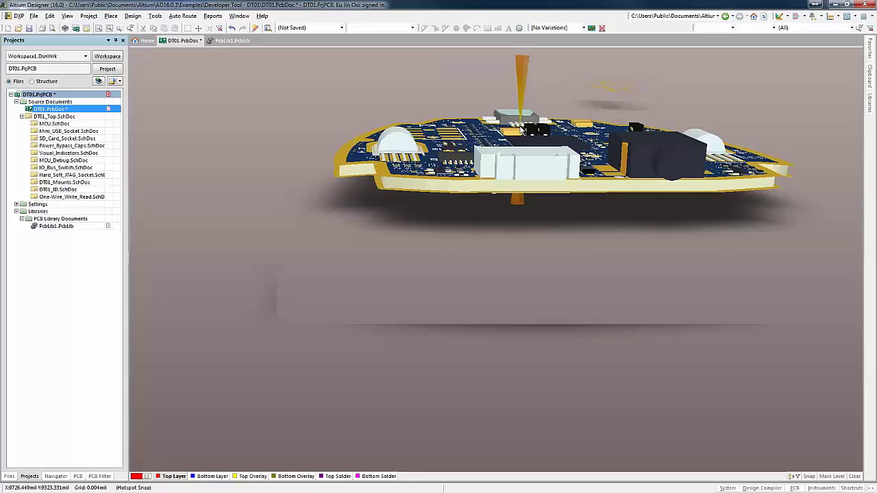
pyautogui.keyDown('ctrl'); pyautogui.scroll(3, 530, 104); pyautogui.keyUp('ctrl')
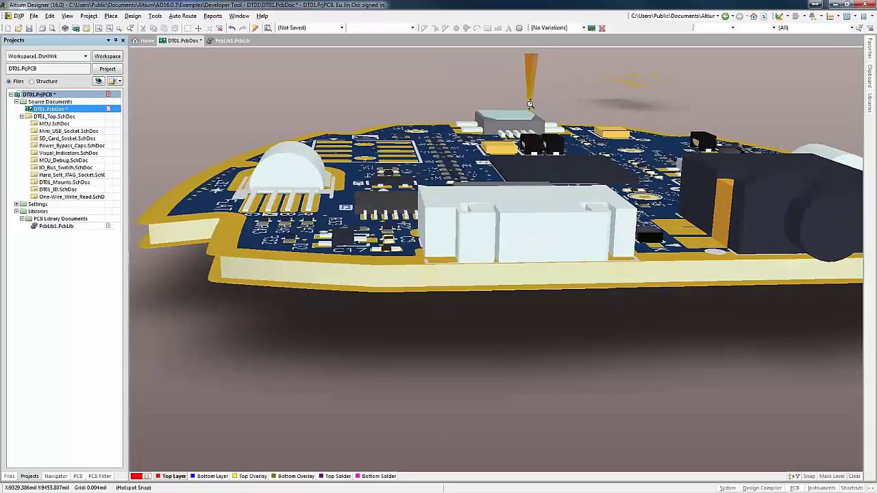
pyautogui.moveTo(532, 110); pyautogui.dragTo(529, 209, button='right')
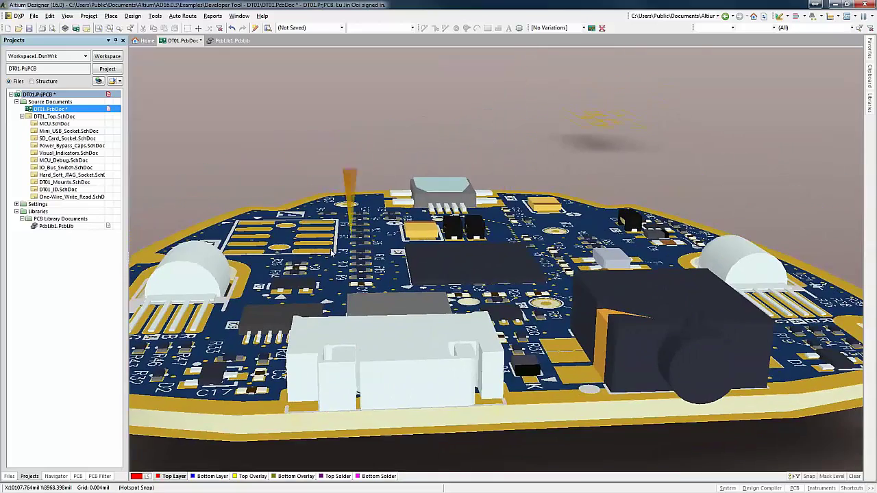
pyautogui.keyDown('shift'); pyautogui.moveTo(329, 244); pyautogui.dragTo(379, 295, button='right'); pyautogui.keyUp('shift')
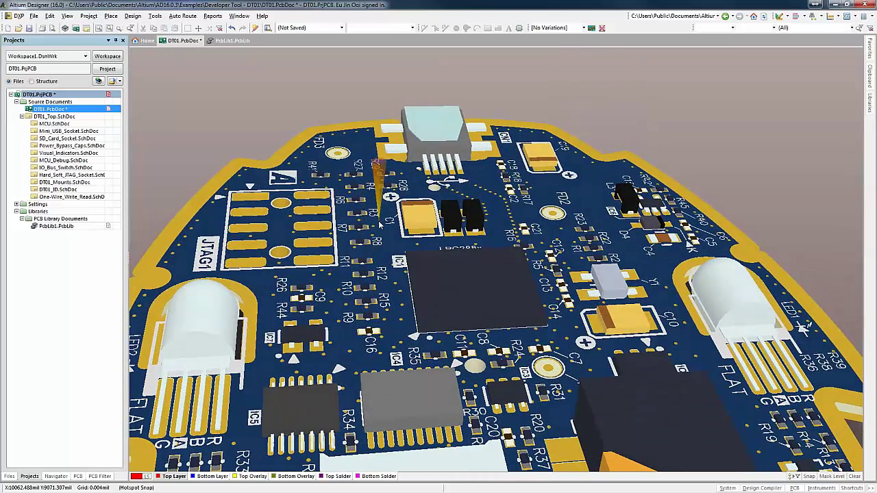
# Step: In PcbLib1.PcbLib, start the IPC Compliant Footprint Wizard and choose the SOP/TSOP component type
pyautogui.click(232, 41)
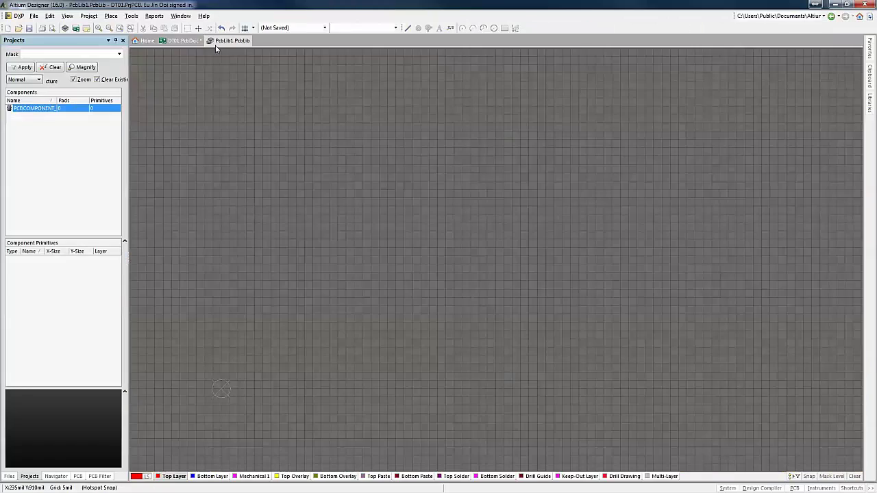
pyautogui.click(131, 19)
pyautogui.click(178, 38)
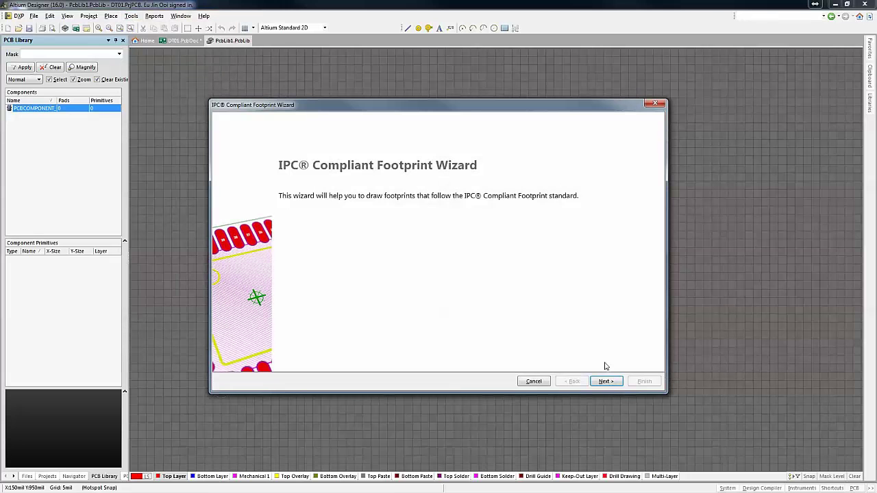
pyautogui.click(605, 381)
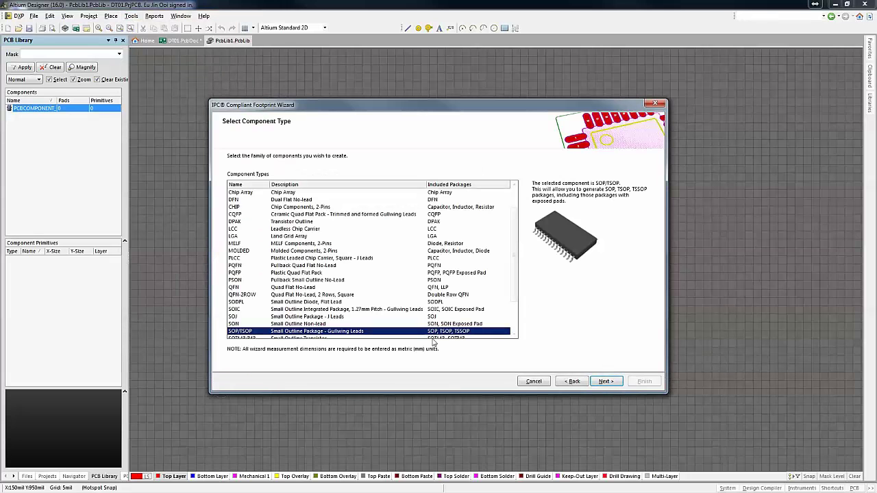
pyautogui.click(605, 380)
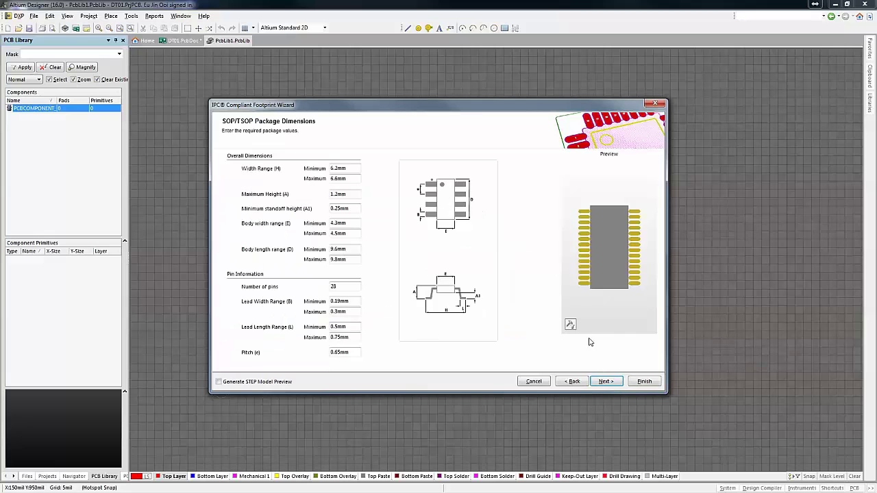
# Step: Enable the STEP model preview for the 28-pin SOP/TSOP package and inspect its leads in the preview
pyautogui.click(272, 382)
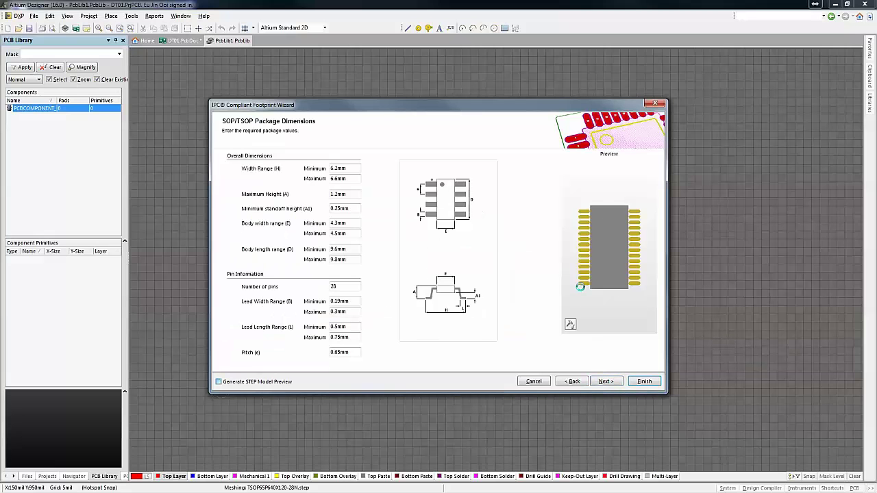
pyautogui.moveTo(595, 259)
pyautogui.mouseDown(button='right')
pyautogui.moveTo(597, 230)
pyautogui.moveTo(585, 259)
pyautogui.mouseUp(button='right')
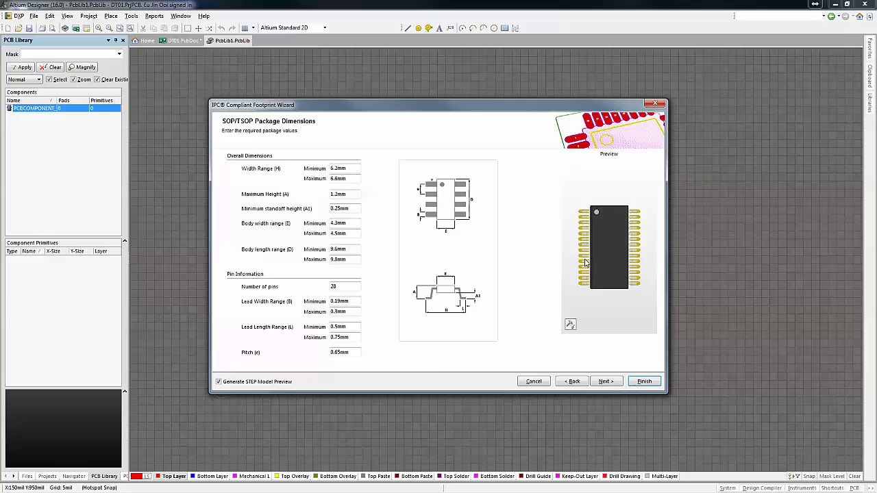
pyautogui.moveTo(566, 268); pyautogui.dragTo(619, 265)
pyautogui.scroll(8, 617, 263)
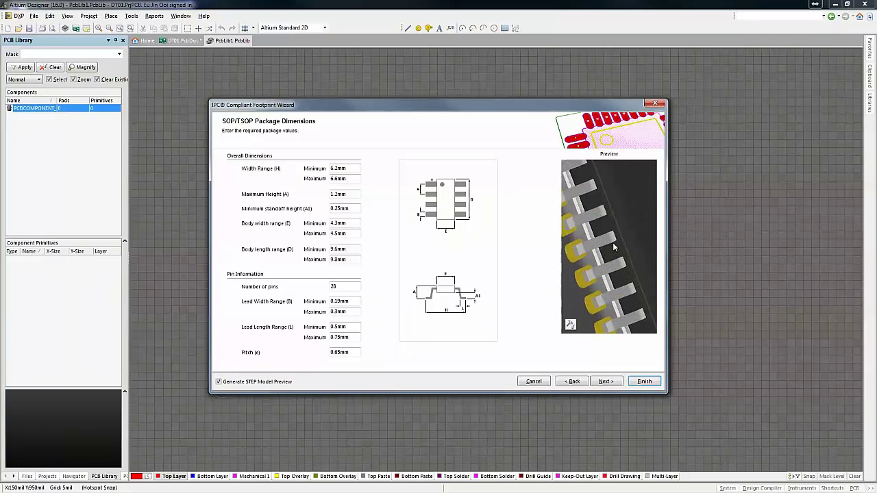
# Step: Proceed without a thermal pad to the solder fillets, check the board density levels and finish generating the footprint
pyautogui.click(610, 385)
pyautogui.click(609, 385)
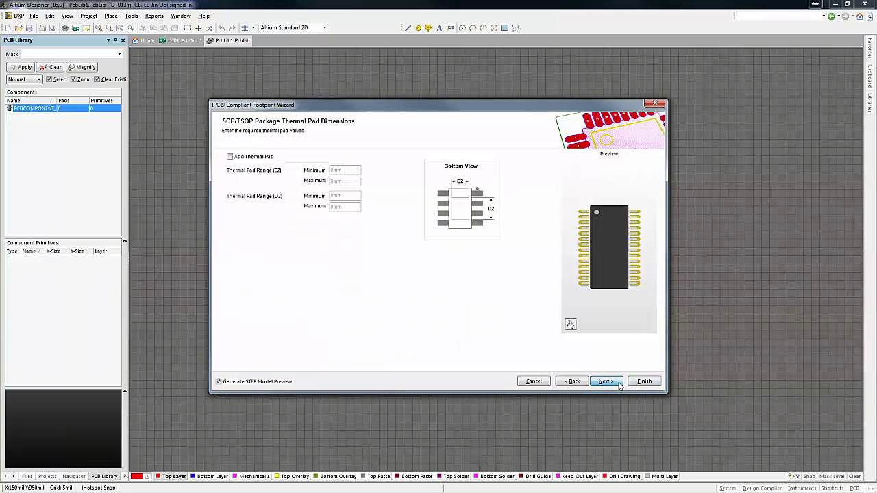
pyautogui.click(607, 383)
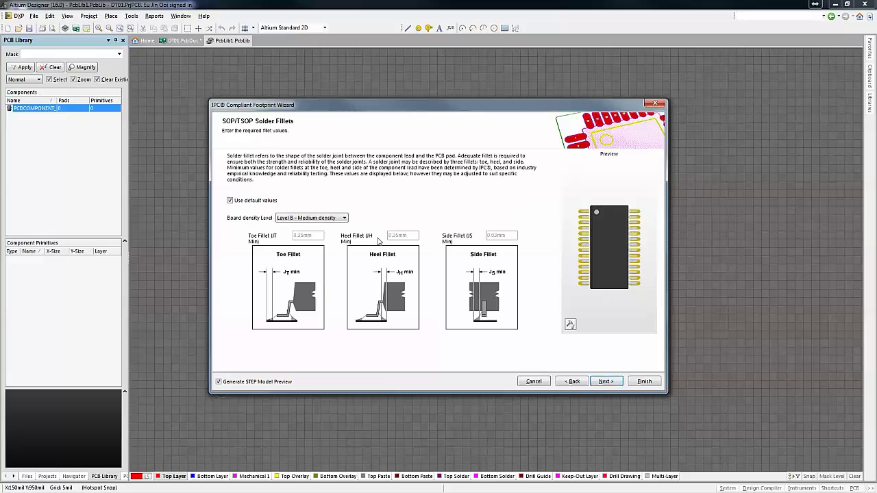
pyautogui.click(324, 217)
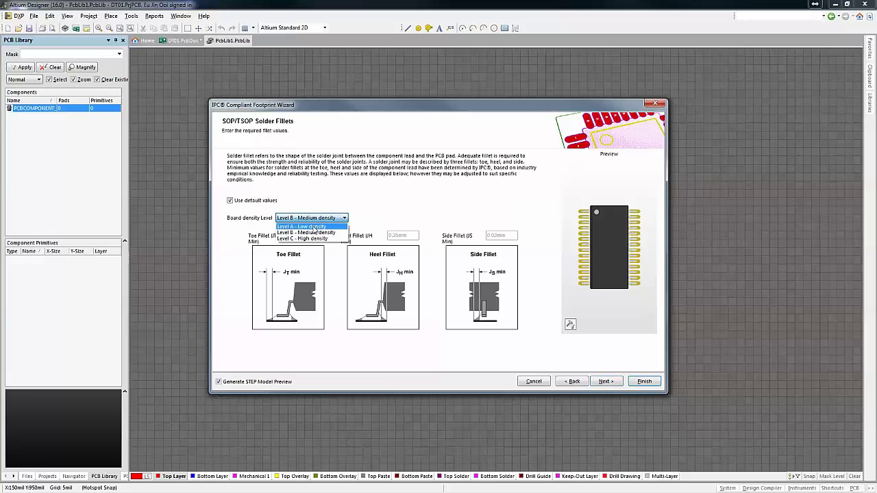
pyautogui.click(637, 383)
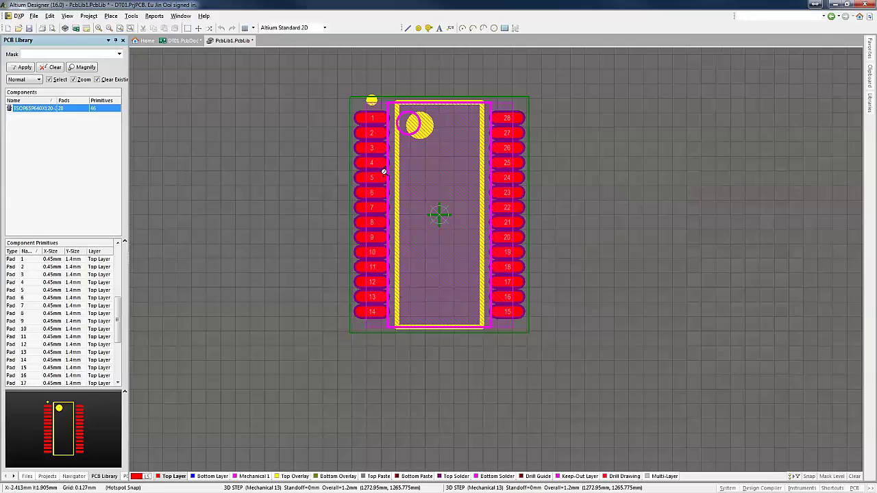
# Step: Switch the new TSOP footprint to 3D and examine its body, leads and pads on both sides
pyautogui.press('3')
pyautogui.keyDown('ctrl'); pyautogui.scroll(3, 385, 177); pyautogui.keyUp('ctrl')
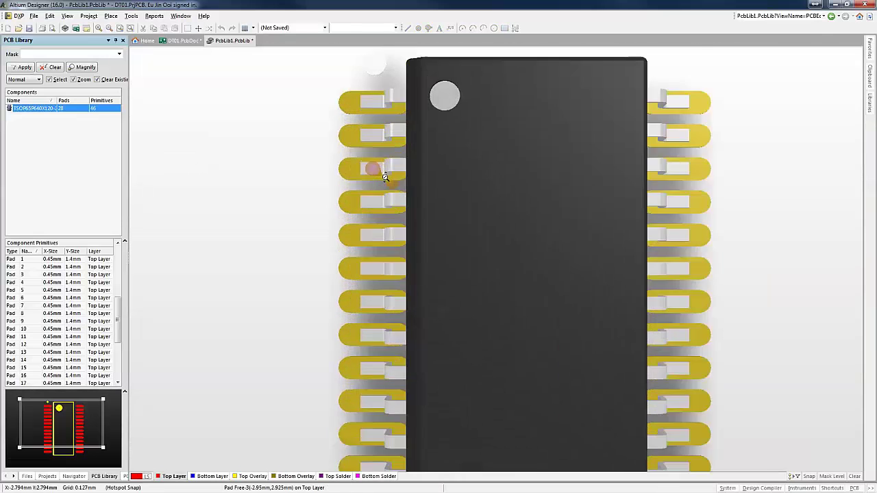
pyautogui.keyDown('shift'); pyautogui.moveTo(419, 207); pyautogui.dragTo(470, 193, button='right'); pyautogui.keyUp('shift')
pyautogui.keyDown('ctrl'); pyautogui.scroll(5, 456, 145); pyautogui.keyUp('ctrl')
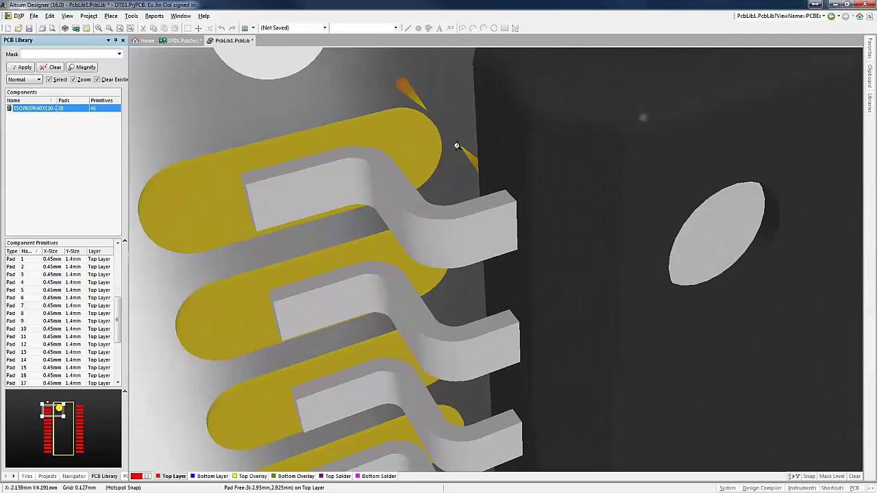
pyautogui.keyDown('ctrl'); pyautogui.scroll(-5, 456, 146); pyautogui.keyUp('ctrl')
pyautogui.keyDown('shift'); pyautogui.moveTo(456, 145); pyautogui.dragTo(552, 144, button='right'); pyautogui.keyUp('shift')
pyautogui.keyDown('ctrl'); pyautogui.scroll(4, 557, 92); pyautogui.keyUp('ctrl')
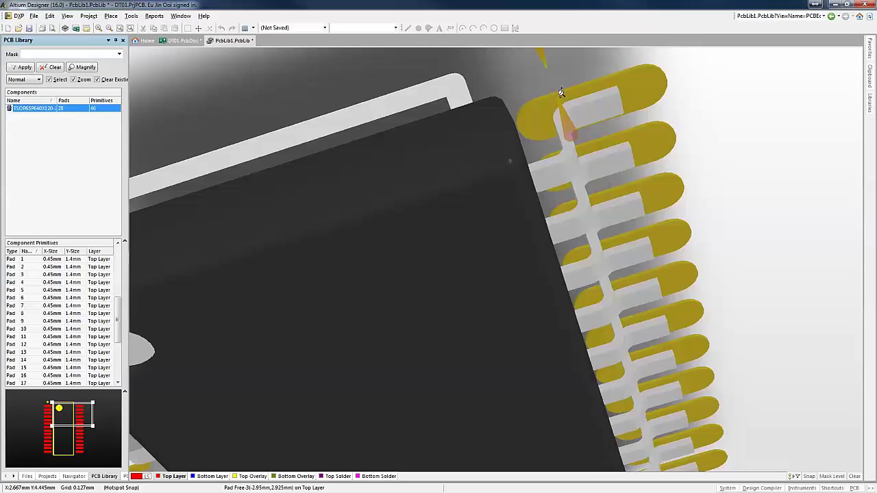
pyautogui.keyDown('ctrl'); pyautogui.scroll(-4, 560, 93); pyautogui.keyUp('ctrl')
# Step: Start the IPC Compliant Footprint Wizard again and choose the BGA component type
pyautogui.click(131, 16)
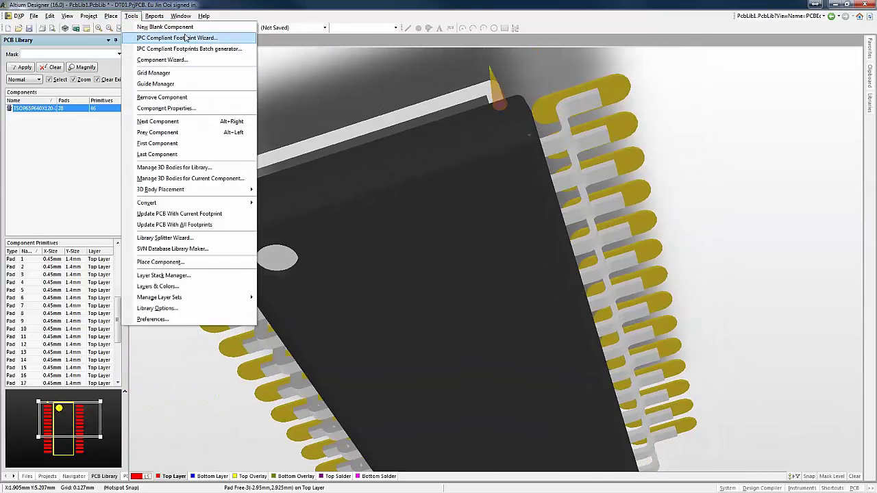
pyautogui.click(401, 280)
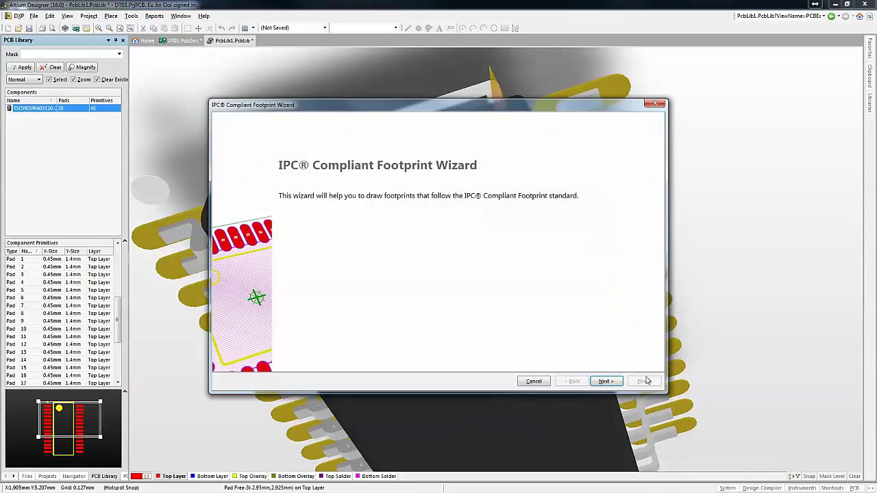
pyautogui.press('Return')
pyautogui.scroll(2, 287, 219)
pyautogui.click(301, 235)
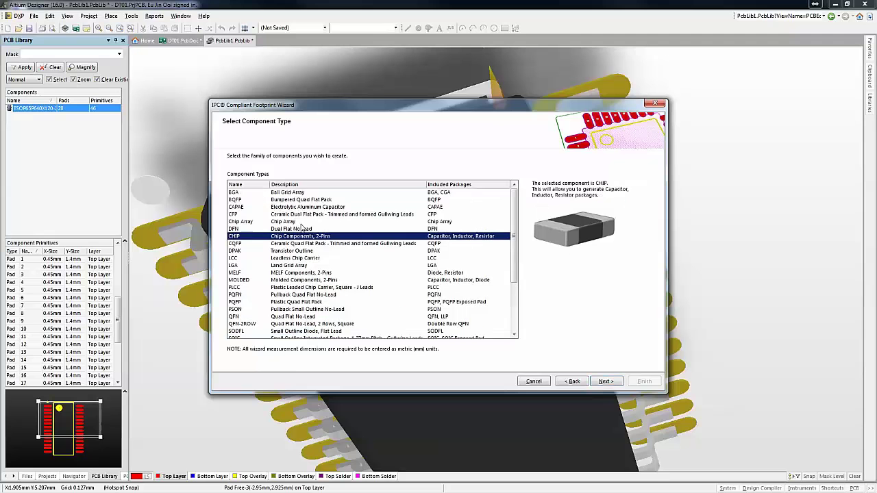
pyautogui.click(252, 194)
pyautogui.click(605, 382)
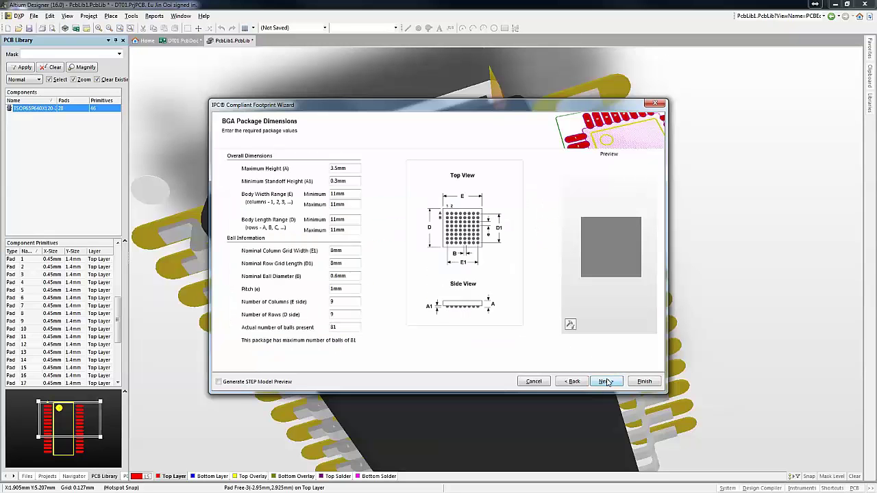
# Step: Keep the default BGA package dimensions and pad diameter, enable the STEP model preview, and finish generating the footprint
pyautogui.click(605, 382)
pyautogui.click(607, 381)
pyautogui.click(263, 383)
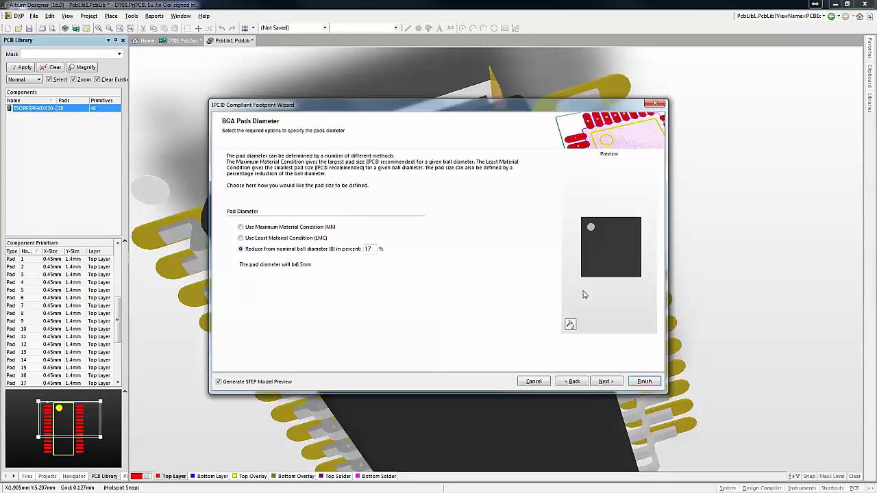
pyautogui.click(631, 385)
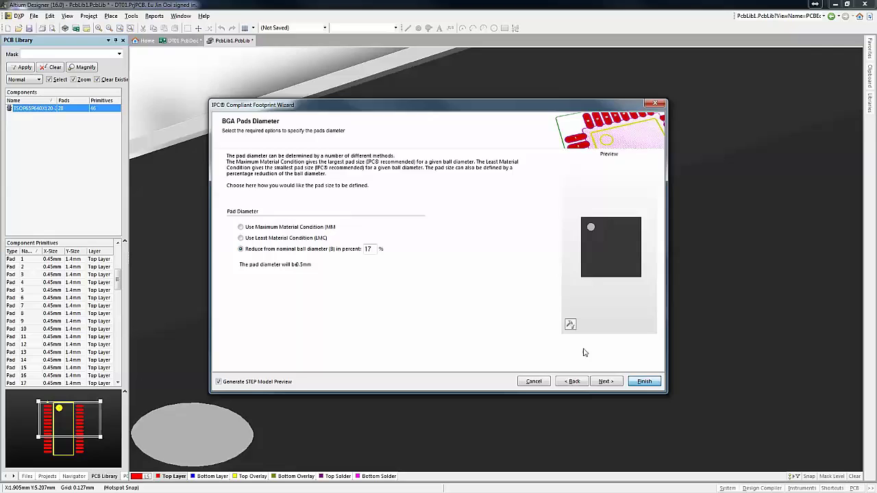
# Step: Examine the new BGA footprint in 3D from above and from the ball side, including its solder balls and pads
pyautogui.keyDown('ctrl'); pyautogui.scroll(-4, 339, 208); pyautogui.keyUp('ctrl')
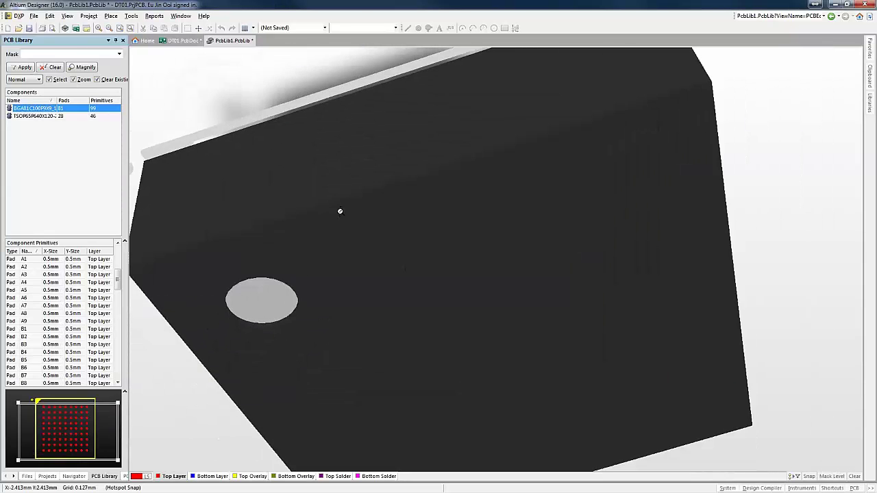
pyautogui.keyDown('shift'); pyautogui.moveTo(220, 288); pyautogui.dragTo(351, 216, button='right'); pyautogui.keyUp('shift')
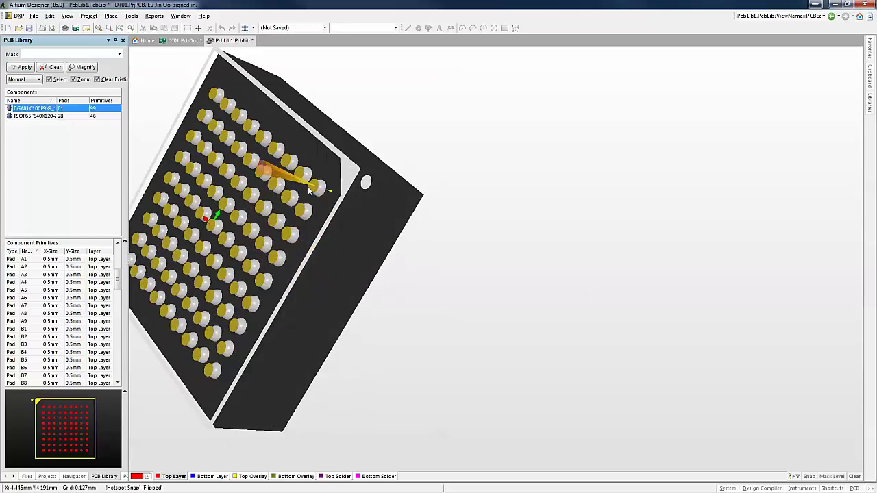
pyautogui.keyDown('ctrl'); pyautogui.scroll(6, 307, 186); pyautogui.keyUp('ctrl')
pyautogui.keyDown('ctrl'); pyautogui.scroll(-5, 306, 186); pyautogui.keyUp('ctrl')
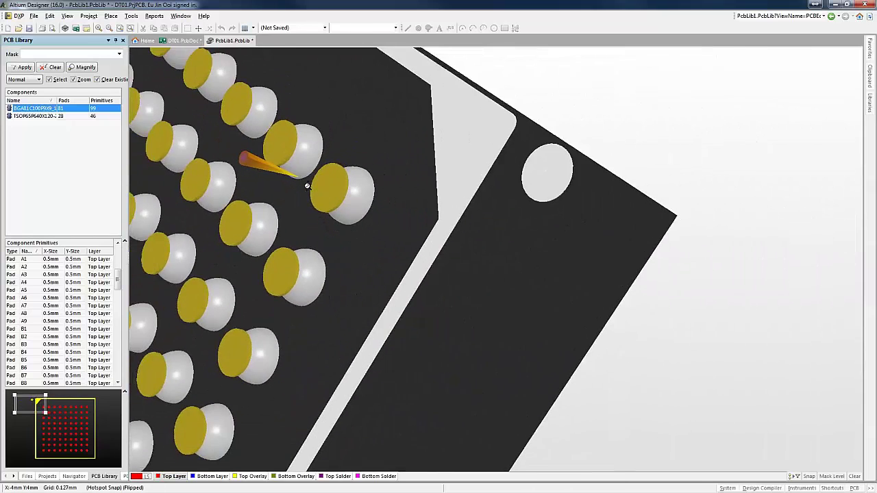
pyautogui.moveTo(307, 186); pyautogui.dragTo(444, 204, button='right')
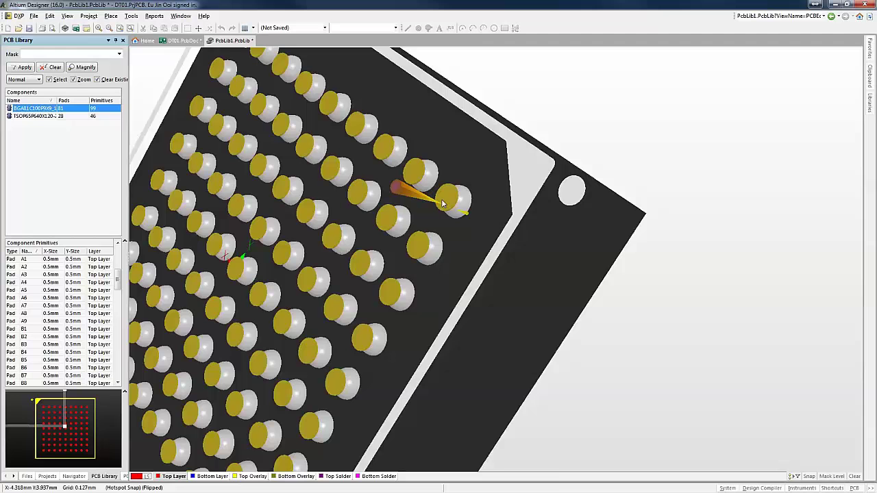
# Step: Flip the BGA footprint, square the 3D view to zero rotation, and inspect how the solder balls sit on the corner pads
pyautogui.press('v')
pyautogui.press('b')
pyautogui.keyDown('ctrl'); pyautogui.moveTo(415, 143); pyautogui.dragTo(418, 152, button='right'); pyautogui.keyUp('ctrl')
pyautogui.press('0')
pyautogui.keyDown('ctrl'); pyautogui.scroll(-1, 391, 231); pyautogui.keyUp('ctrl')
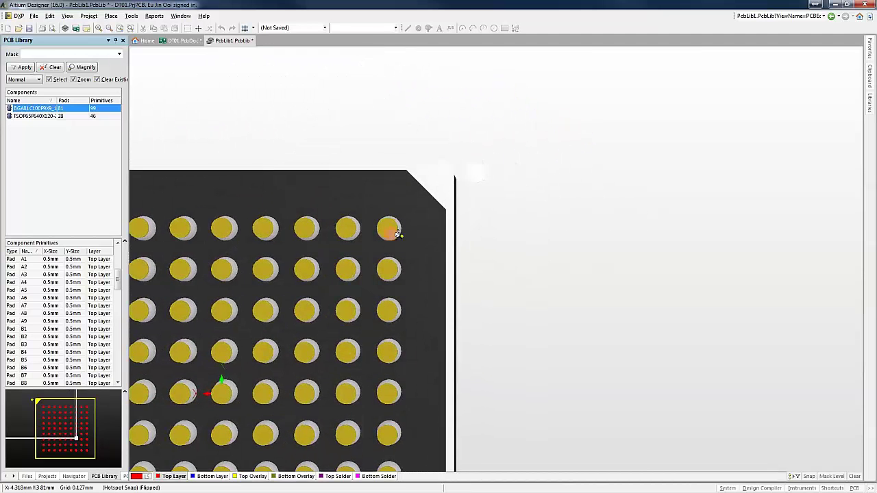
pyautogui.keyDown('ctrl'); pyautogui.scroll(4, 397, 235); pyautogui.keyUp('ctrl')
pyautogui.keyDown('shift'); pyautogui.moveTo(398, 235); pyautogui.dragTo(470, 290, button='right'); pyautogui.keyUp('shift')
pyautogui.keyDown('ctrl'); pyautogui.scroll(-3, 427, 230); pyautogui.keyUp('ctrl')
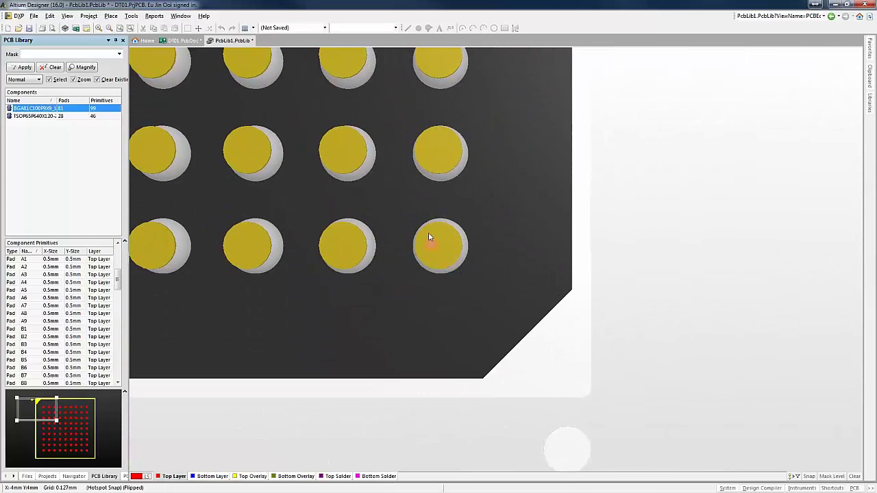
pyautogui.keyDown('shift'); pyautogui.moveTo(431, 243); pyautogui.dragTo(430, 139, button='right'); pyautogui.keyUp('shift')
# Step: Switch the BGA footprint to the 2D view and check its pad grid and outline
pyautogui.press('2')
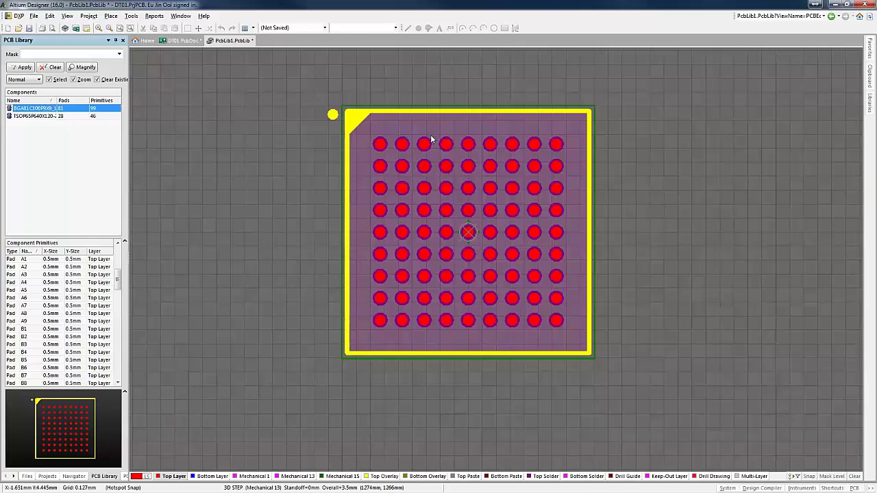
pyautogui.keyDown('ctrl'); pyautogui.scroll(1, 507, 192); pyautogui.keyUp('ctrl')
pyautogui.keyDown('ctrl'); pyautogui.scroll(-1, 505, 197); pyautogui.keyUp('ctrl')
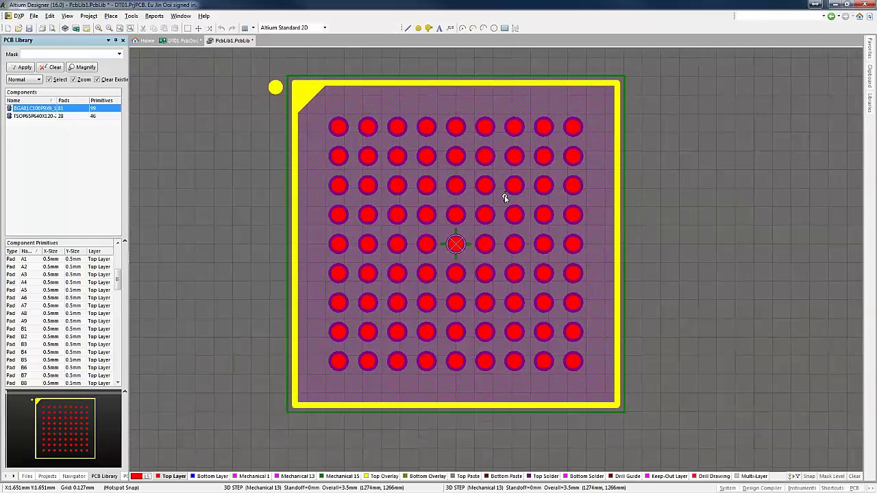